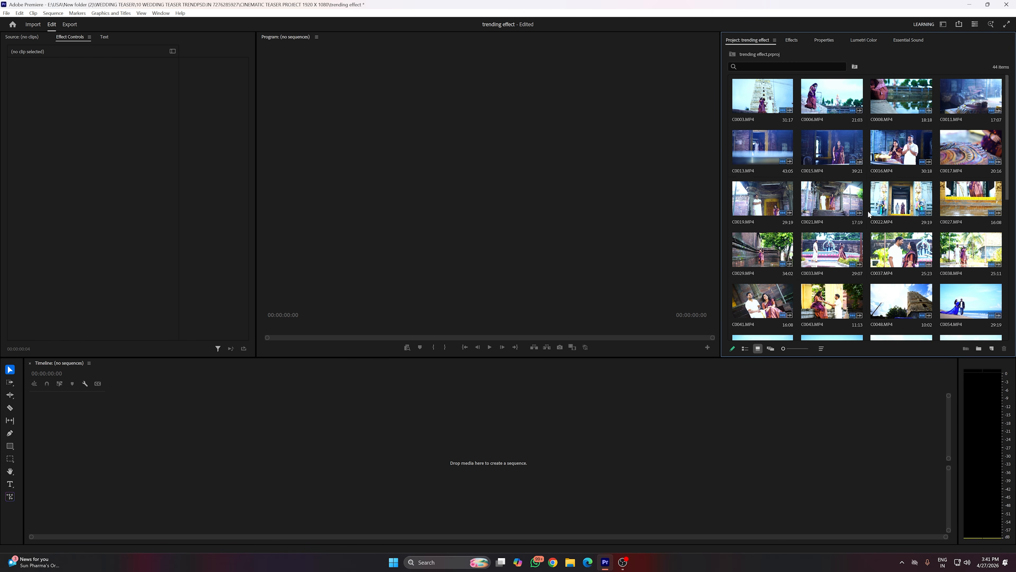
- Add every item in the project bin to the empty timeline to create a new sequence
{"action": "left_click", "coordinate": [759, 105]}
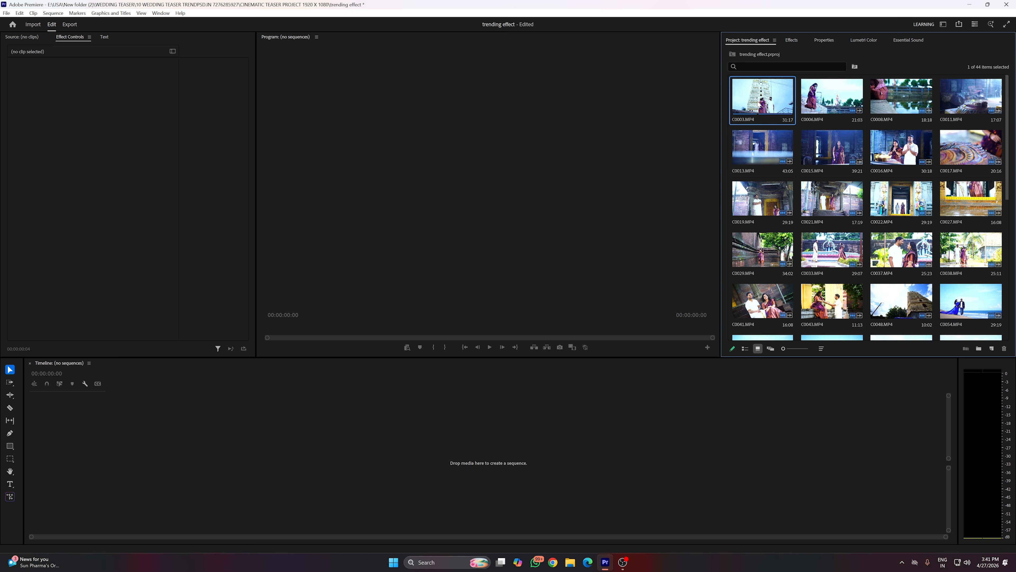
{"action": "key", "text": "ctrl+a"}
{"action": "left_click_drag", "start_coordinate": [759, 105], "coordinate": [137, 416]}
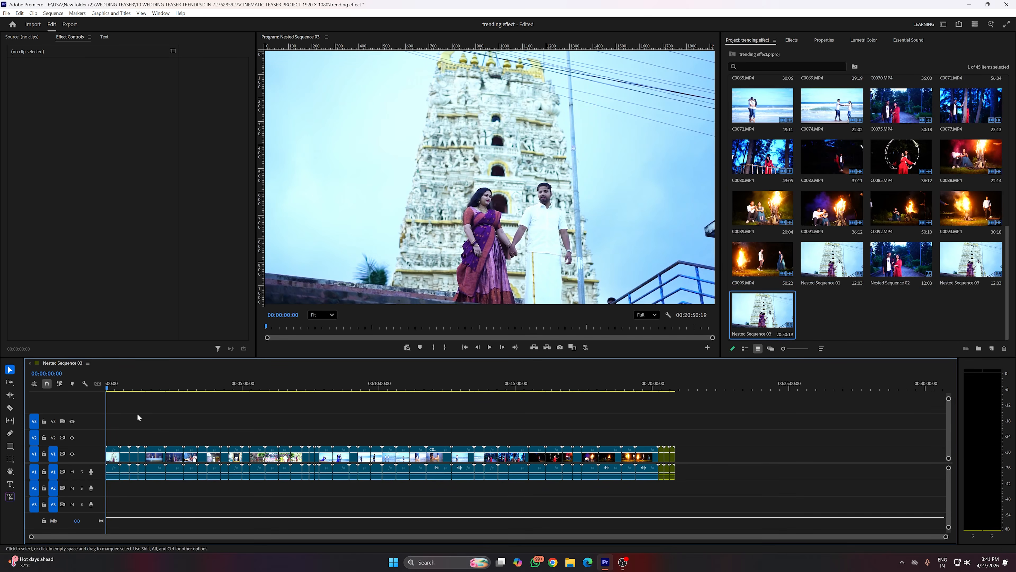
- Delete the surplus nested sequence at the timeline's end and remove the audio of all remaining clips
{"action": "left_click_drag", "start_coordinate": [714, 437], "coordinate": [659, 488]}
{"action": "left_click_drag", "start_coordinate": [704, 435], "coordinate": [100, 521]}
{"action": "key", "text": "Delete"}
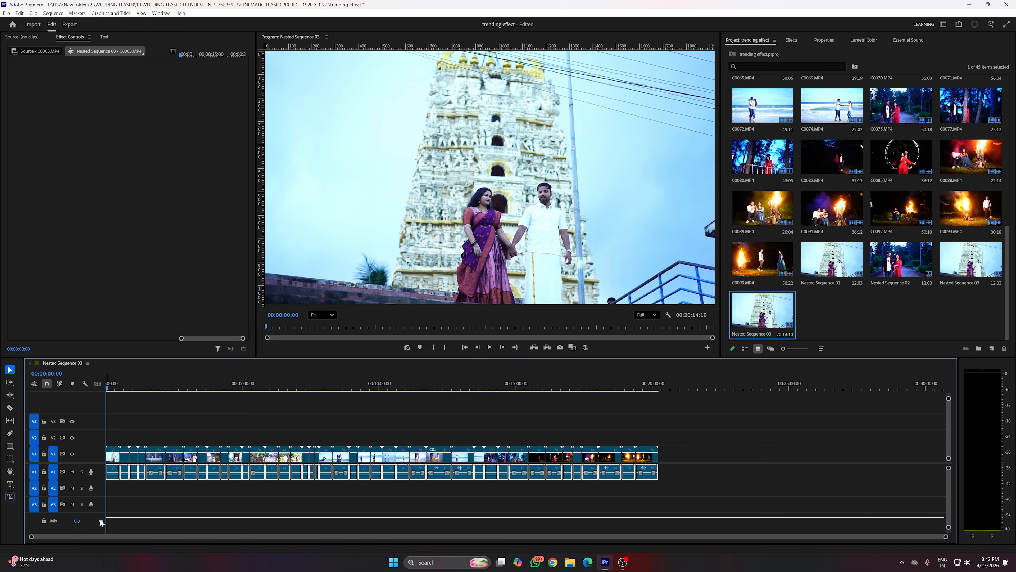
{"action": "key", "text": "Delete"}
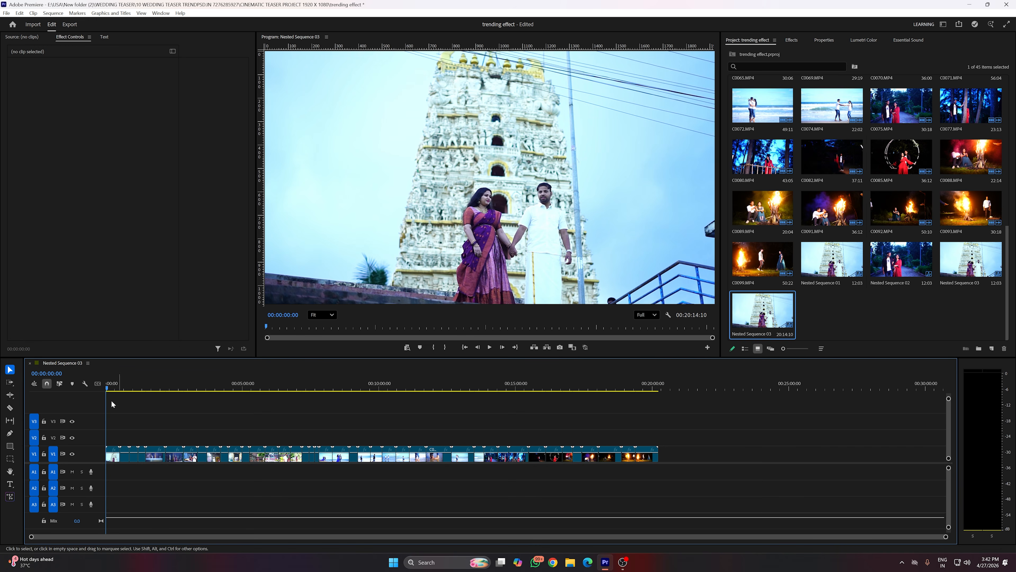
- Set the duration of all video clips on V1 to 00:00:00:01 with ripple edit shifting the trailing clips
{"action": "left_click_drag", "start_coordinate": [112, 389], "coordinate": [105, 417]}
{"action": "left_click_drag", "start_coordinate": [740, 414], "coordinate": [105, 513]}
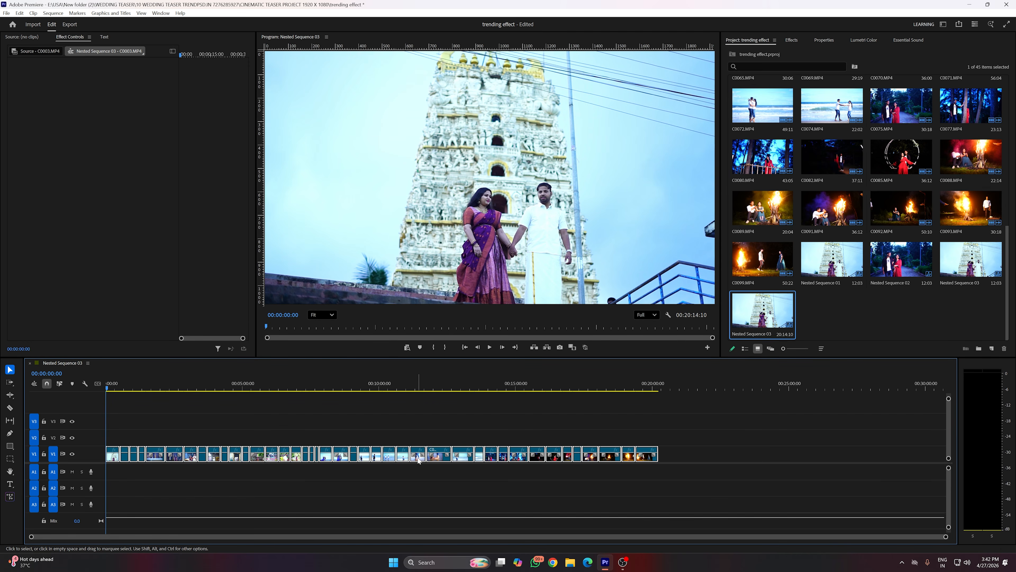
{"action": "right_click", "coordinate": [418, 460]}
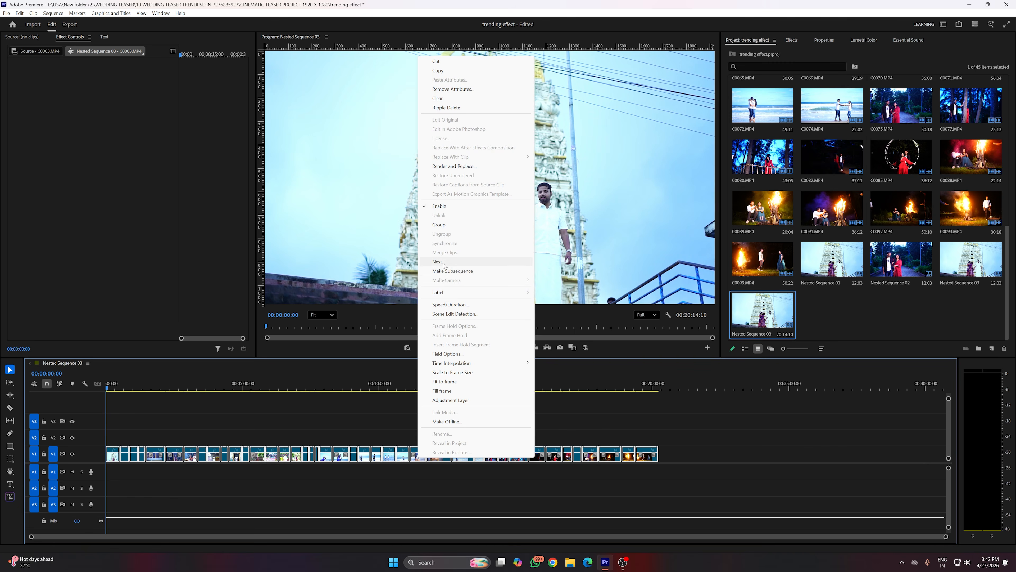
{"action": "left_click", "coordinate": [447, 308]}
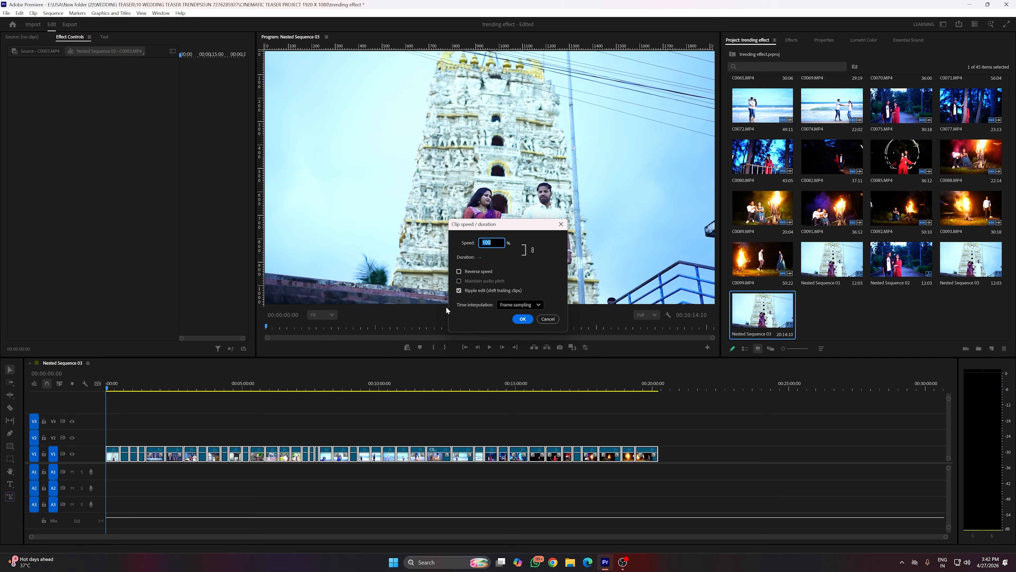
{"action": "left_click", "coordinate": [478, 257]}
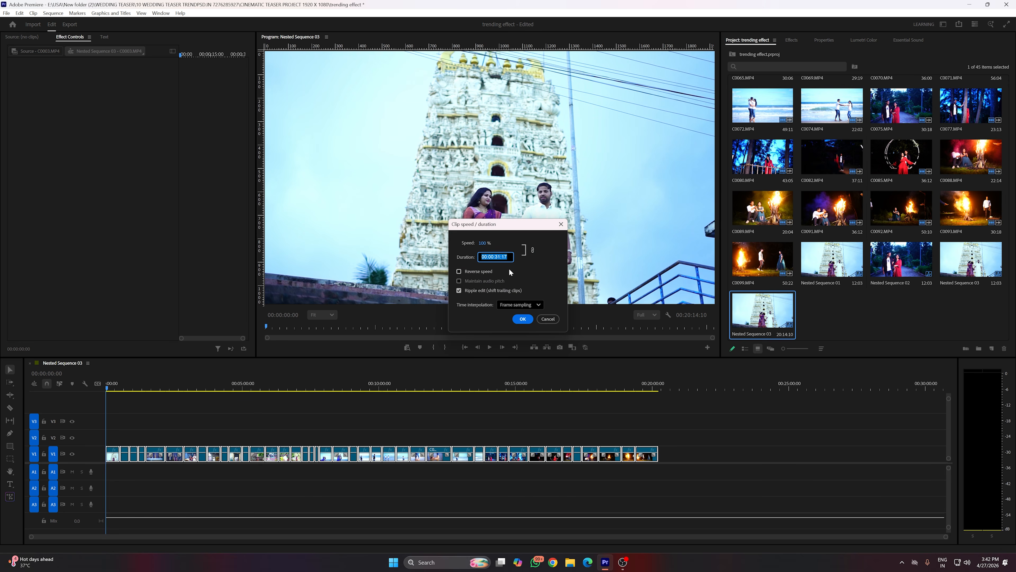
{"action": "type", "text": "01"}
{"action": "key", "text": "Return"}
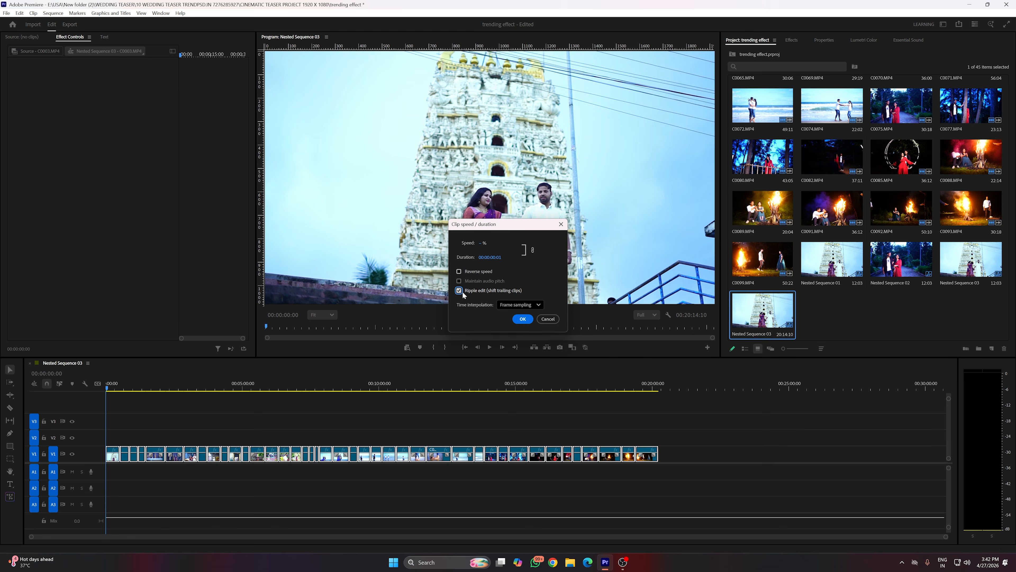
{"action": "left_click", "coordinate": [523, 319]}
- Play back the shortened clips on the timeline to check the fast montage
{"action": "scroll", "coordinate": [880, 540], "scroll_direction": "up", "scroll_amount": 5}
{"action": "scroll", "coordinate": [687, 541], "scroll_direction": "up", "scroll_amount": 10}
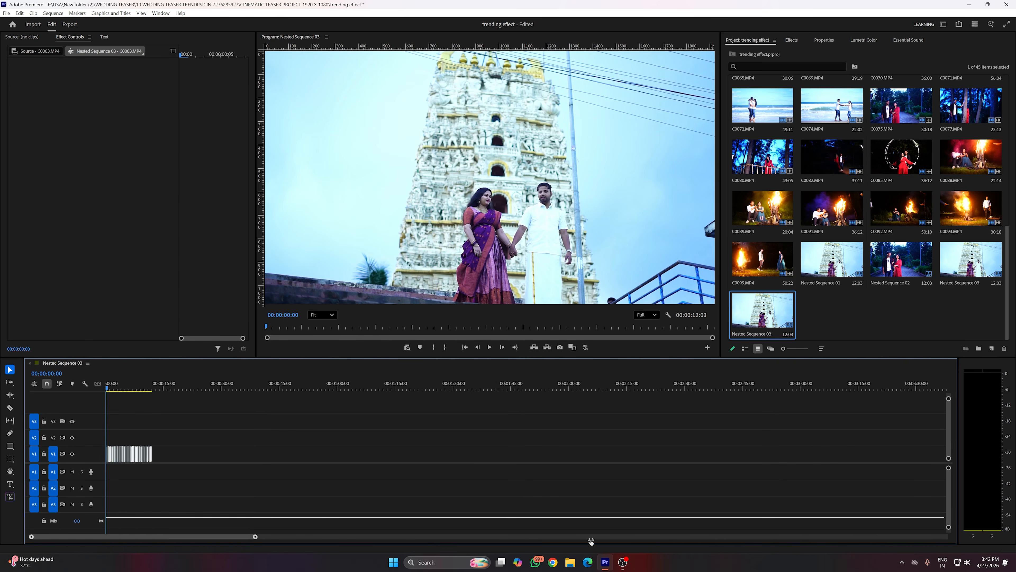
{"action": "scroll", "coordinate": [514, 536], "scroll_direction": "up", "scroll_amount": 3}
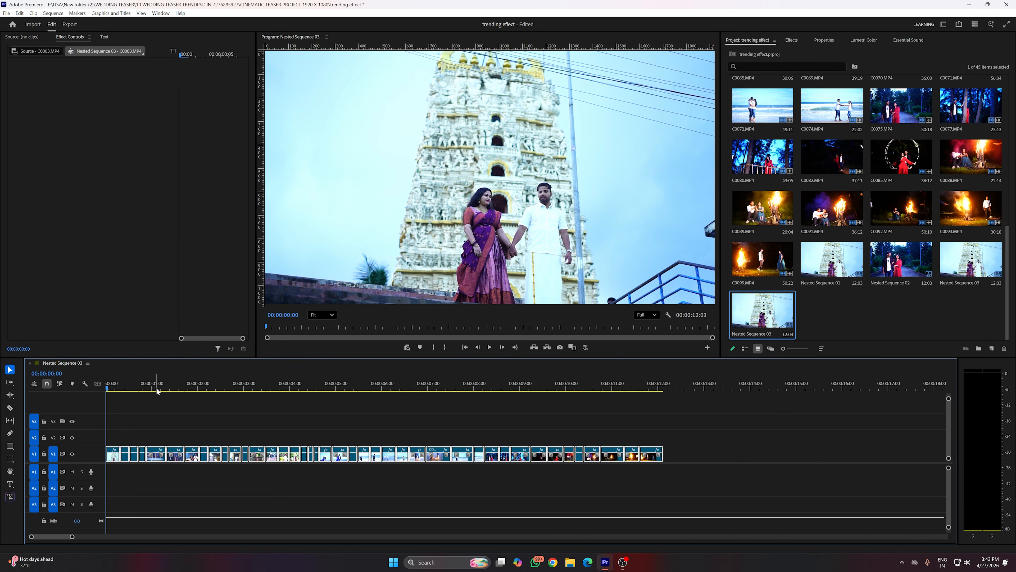
{"action": "key", "text": "space"}
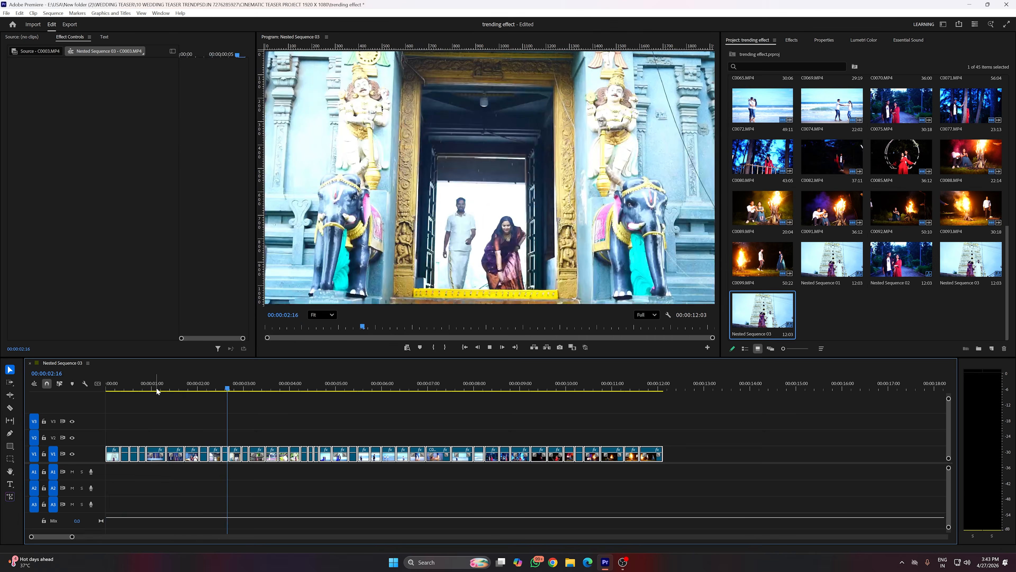
{"action": "key", "text": "space"}
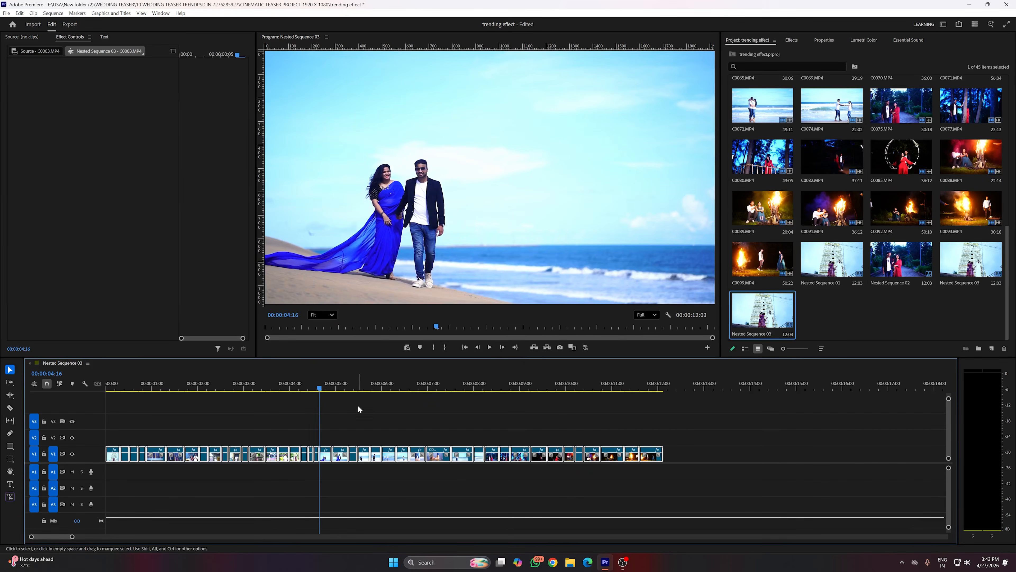
{"action": "left_click_drag", "start_coordinate": [320, 388], "coordinate": [186, 389]}
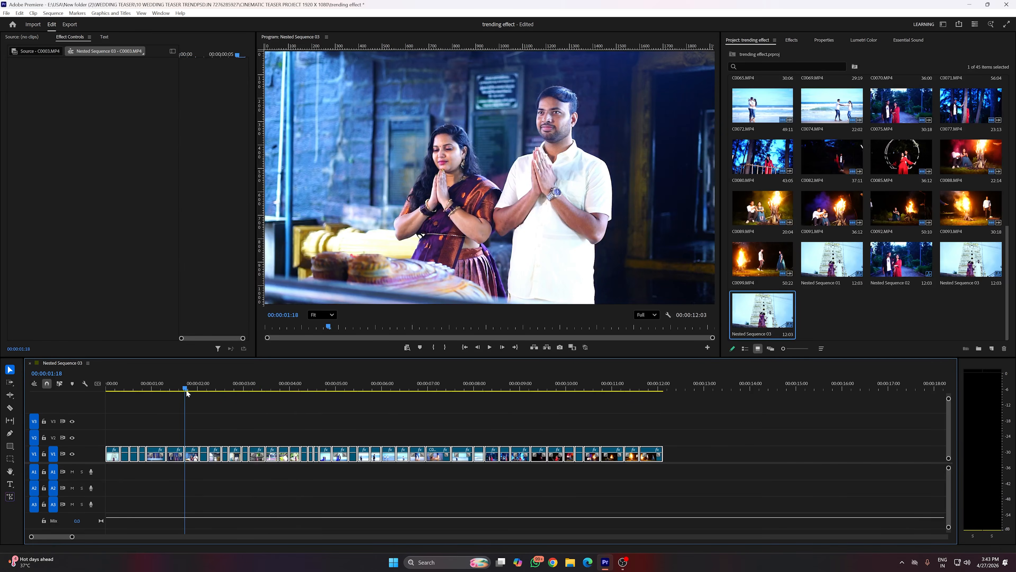
- Nest all the shortened clips under the default name and move the nested clip to about 11 seconds on V1
{"action": "left_click", "coordinate": [681, 447]}
{"action": "left_click_drag", "start_coordinate": [688, 438], "coordinate": [129, 487]}
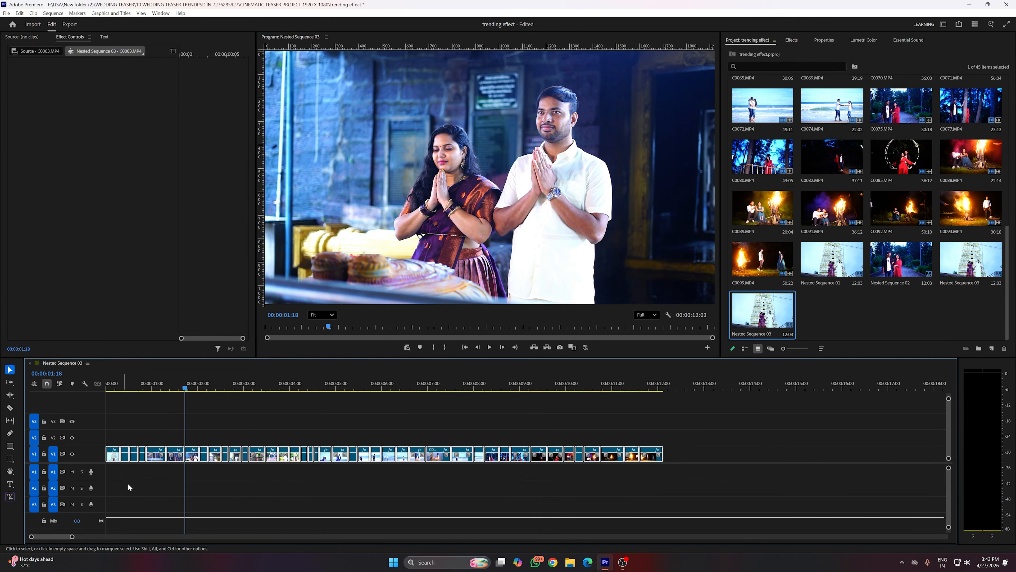
{"action": "right_click", "coordinate": [259, 462]}
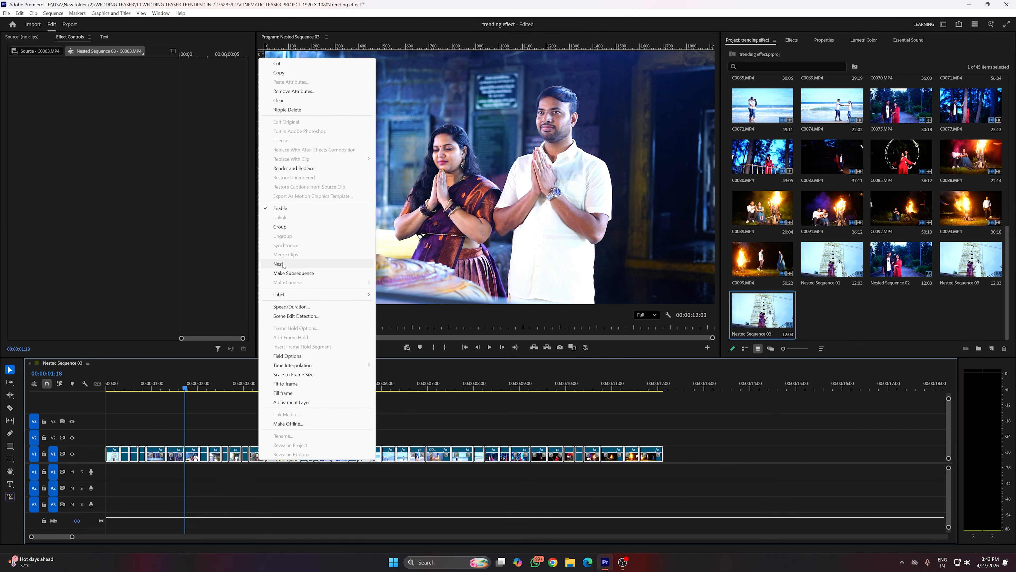
{"action": "left_click", "coordinate": [302, 265]}
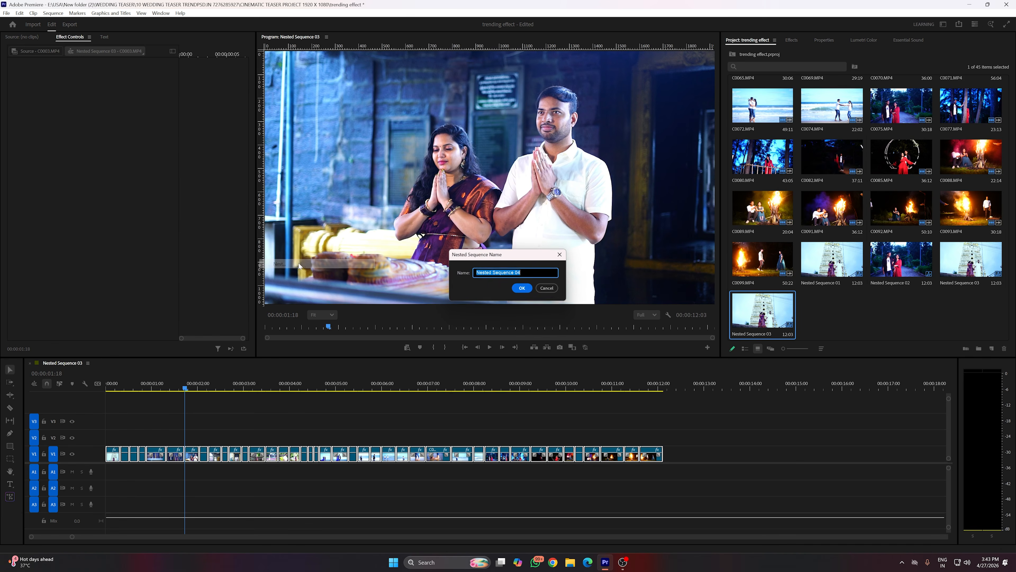
{"action": "left_click", "coordinate": [521, 288]}
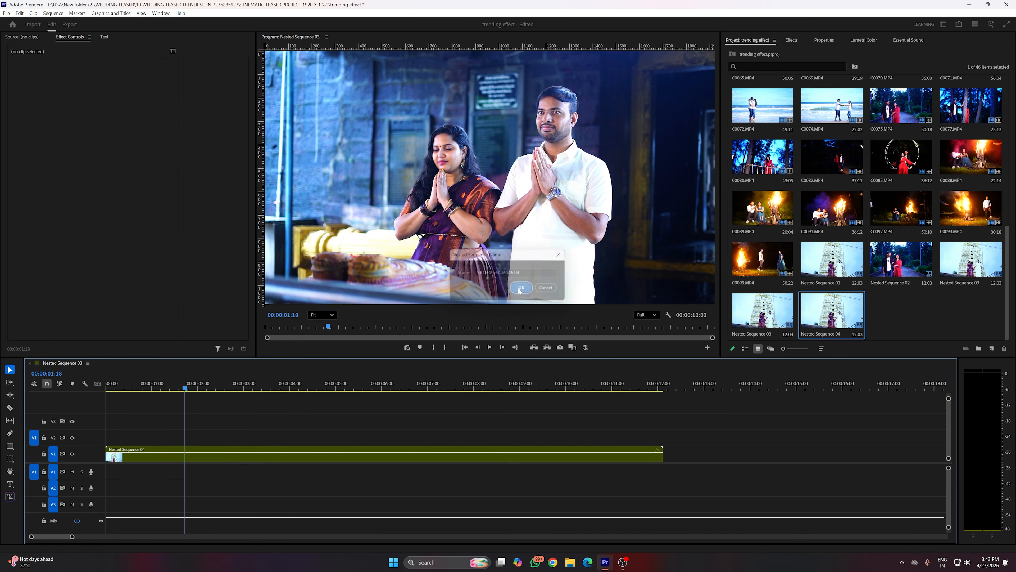
{"action": "left_click_drag", "start_coordinate": [182, 388], "coordinate": [107, 436]}
{"action": "left_click_drag", "start_coordinate": [168, 457], "coordinate": [675, 456]}
- Place Nested Sequence 02 at the start of V2, trim its end to 00:00:05:23 and preview its opening
{"action": "left_click", "coordinate": [904, 263]}
{"action": "left_click_drag", "start_coordinate": [905, 263], "coordinate": [94, 436]}
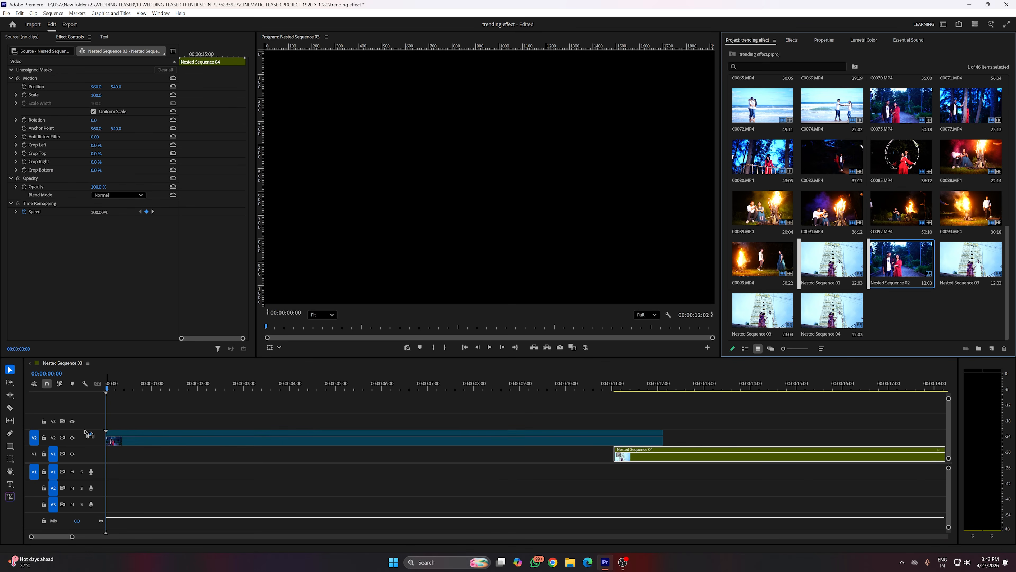
{"action": "left_click_drag", "start_coordinate": [112, 389], "coordinate": [378, 365]}
{"action": "left_click_drag", "start_coordinate": [662, 439], "coordinate": [380, 448]}
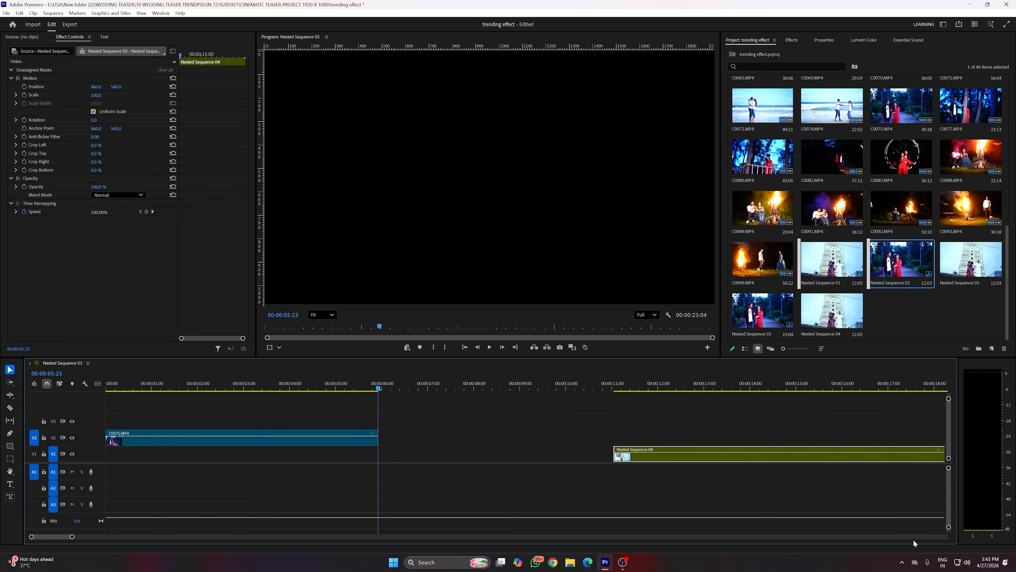
{"action": "key", "text": "Home"}
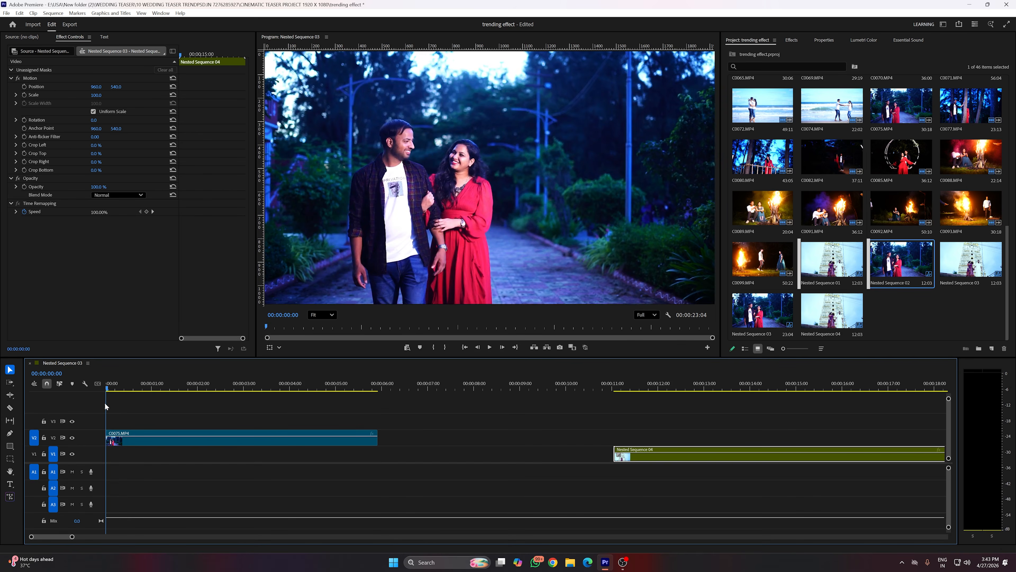
{"action": "key", "text": "space"}
{"action": "key", "text": "space"}
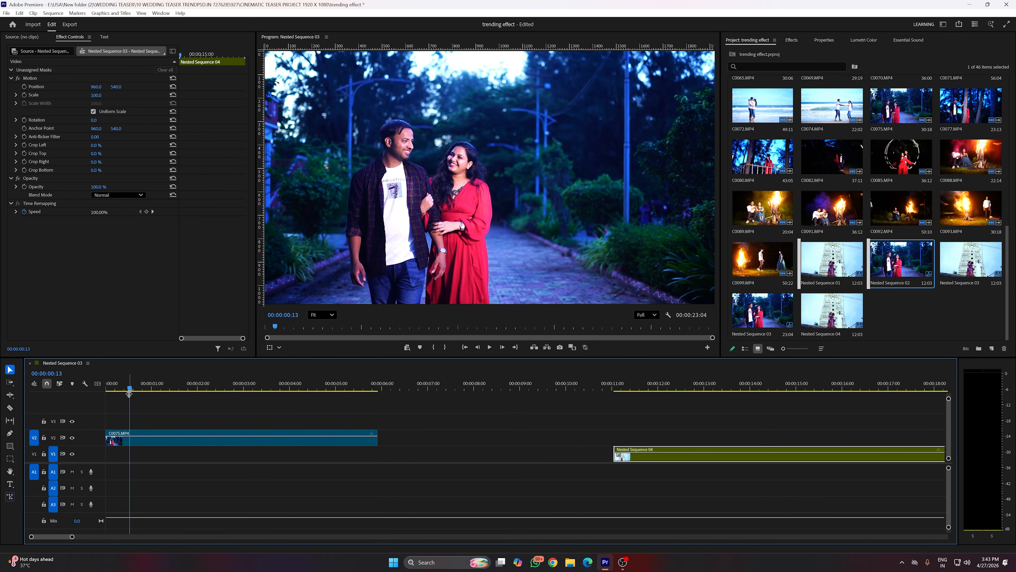
- Nest the C0075.MP4 clip under the default name and move the nested clip down to V1
{"action": "left_click", "coordinate": [141, 441]}
{"action": "right_click", "coordinate": [141, 441]}
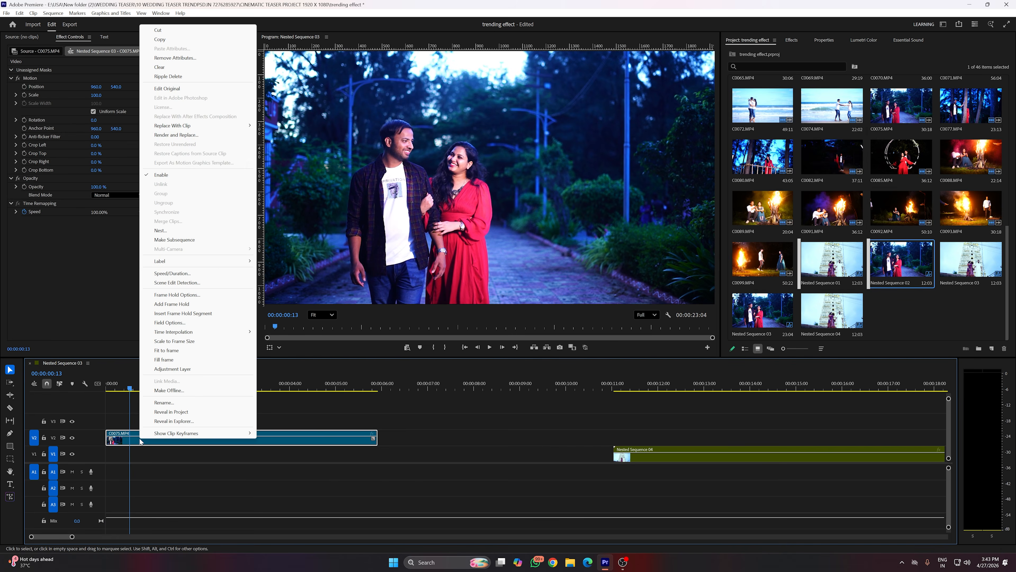
{"action": "left_click", "coordinate": [160, 231]}
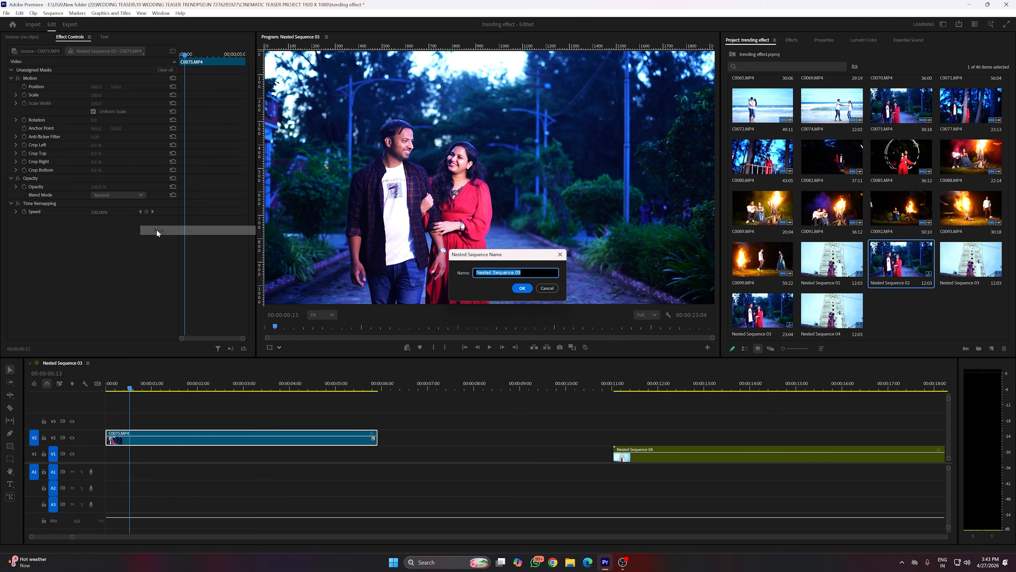
{"action": "key", "text": "Return"}
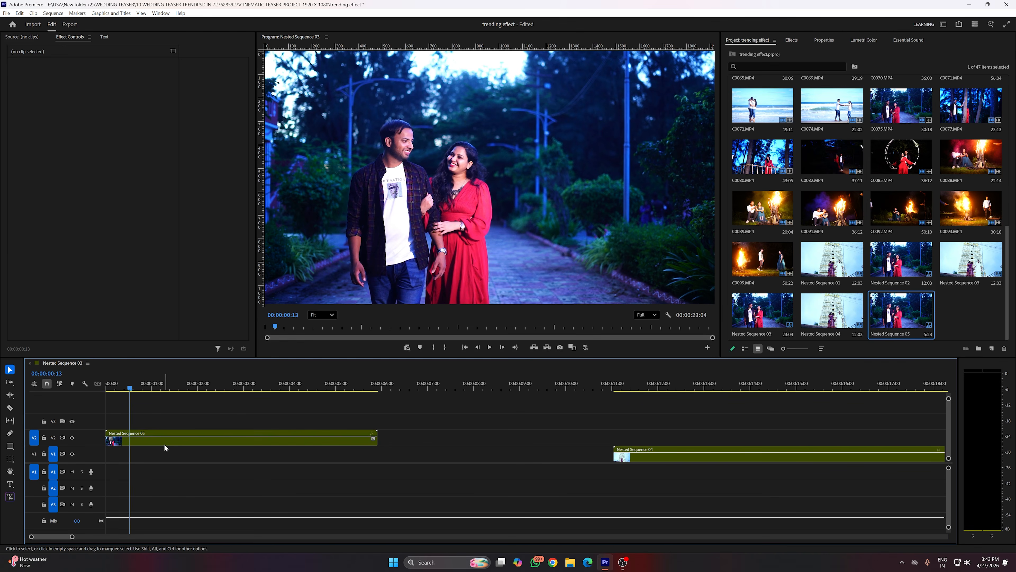
{"action": "left_click_drag", "start_coordinate": [163, 441], "coordinate": [165, 455]}
- Duplicate the couple's nested clip from V1 onto V3, select the copy and set the playhead to 00:00:00:11
{"action": "left_click_drag", "start_coordinate": [130, 390], "coordinate": [123, 394]}
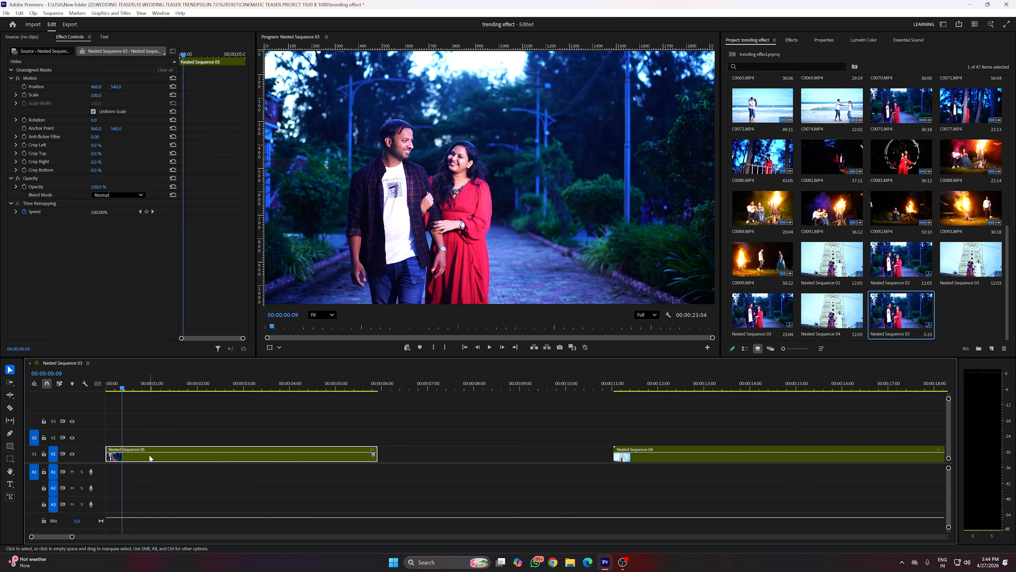
{"action": "left_click_drag", "start_coordinate": [149, 456], "coordinate": [142, 423]}
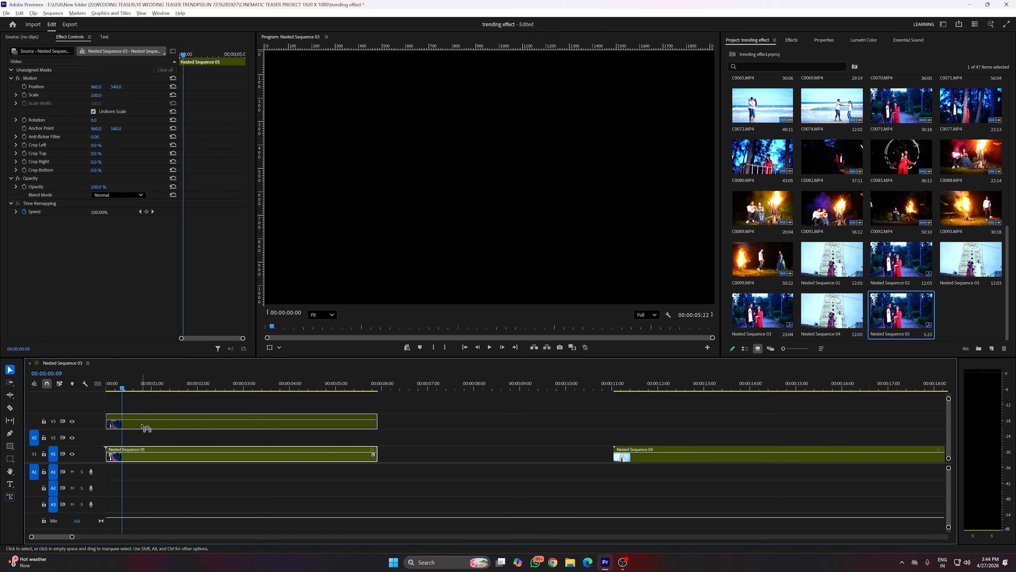
{"action": "mouse_move", "coordinate": [121, 387]}
{"action": "left_mouse_down"}
{"action": "mouse_move", "coordinate": [92, 387]}
{"action": "mouse_move", "coordinate": [120, 372]}
{"action": "mouse_move", "coordinate": [86, 376]}
{"action": "mouse_move", "coordinate": [115, 400]}
{"action": "left_mouse_up"}
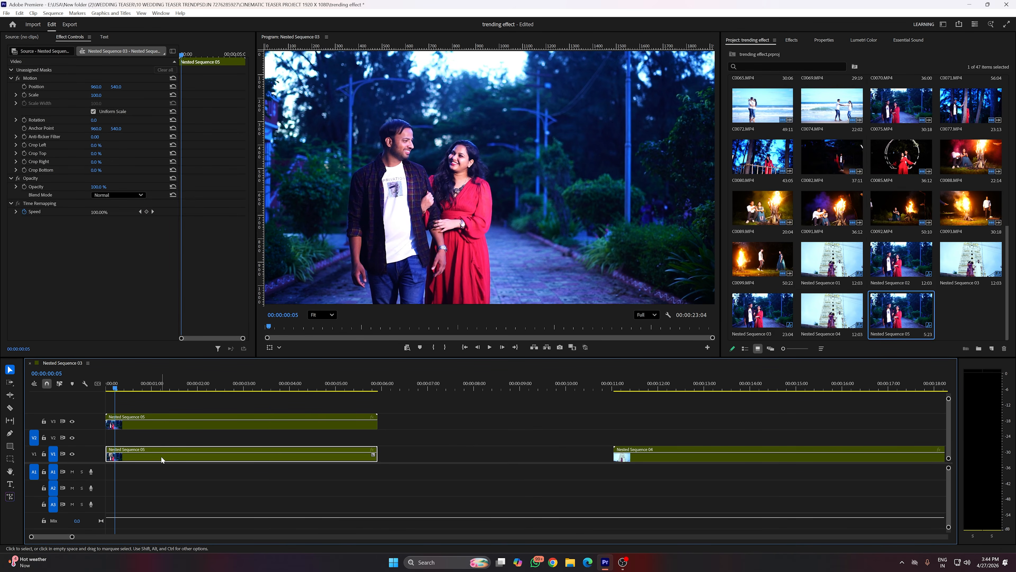
{"action": "left_click", "coordinate": [165, 424]}
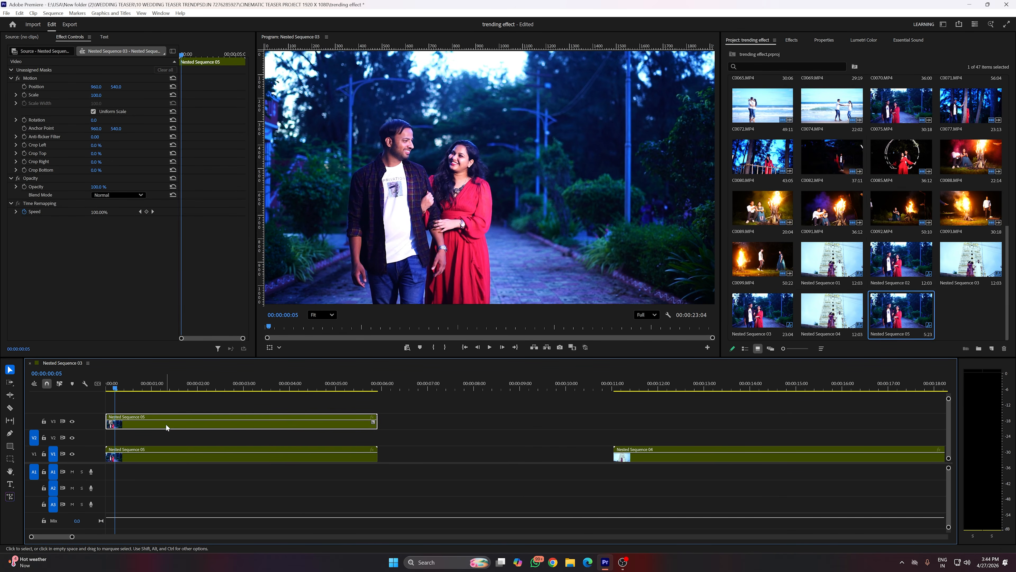
{"action": "left_click_drag", "start_coordinate": [115, 387], "coordinate": [212, 385]}
{"action": "left_click", "coordinate": [126, 386]}
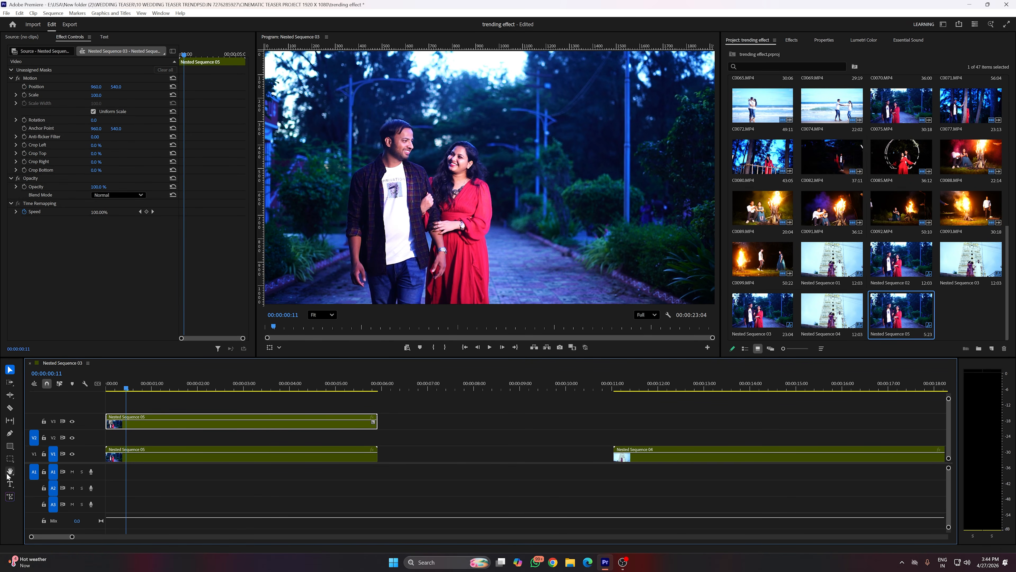
- Try masking the man and the woman in the V3 clip with the Object Mask tool, and undo both selections
{"action": "left_click", "coordinate": [11, 459]}
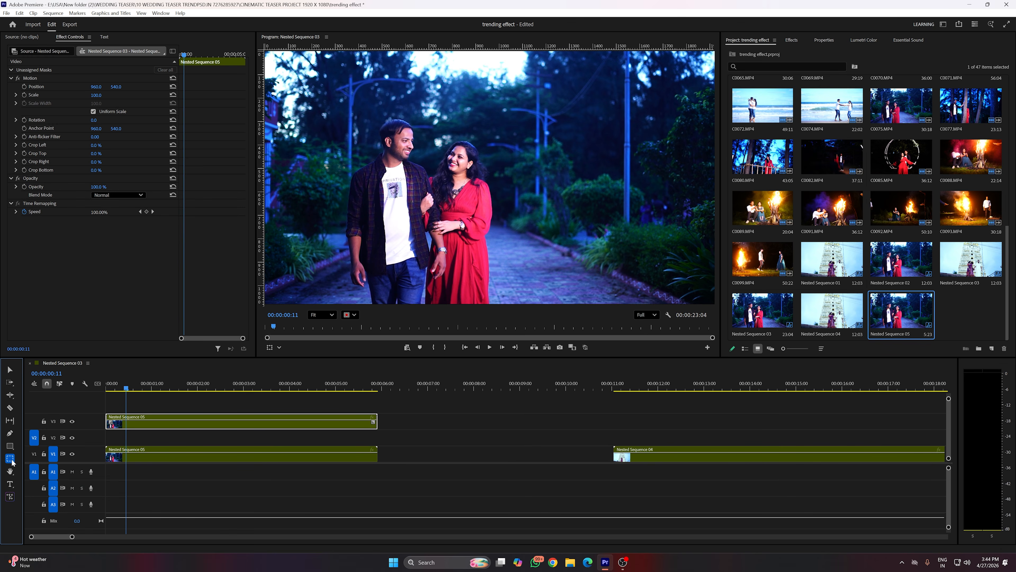
{"action": "left_click", "coordinate": [12, 461]}
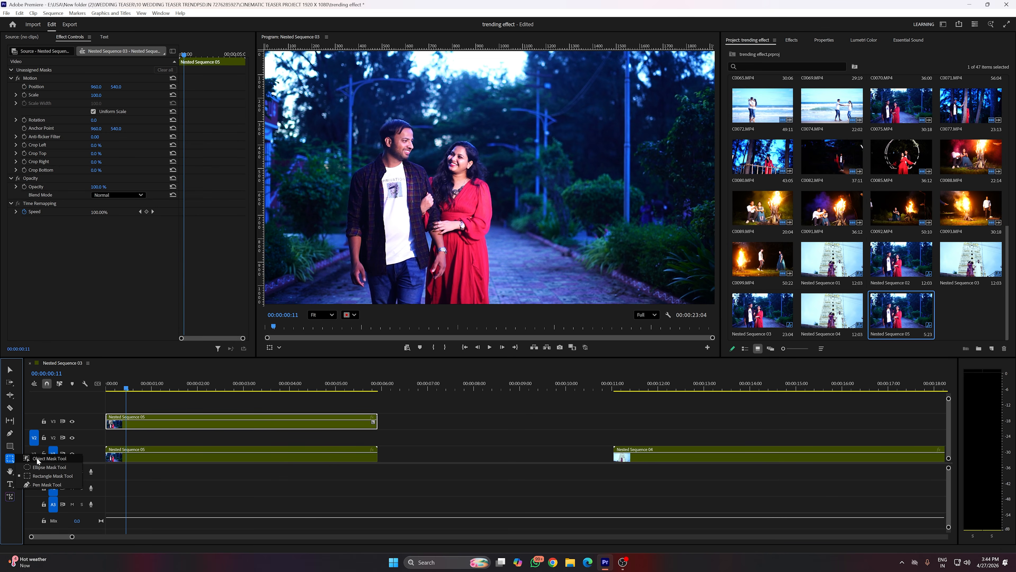
{"action": "left_click", "coordinate": [56, 460]}
{"action": "left_click", "coordinate": [381, 205]}
{"action": "left_click", "coordinate": [469, 201]}
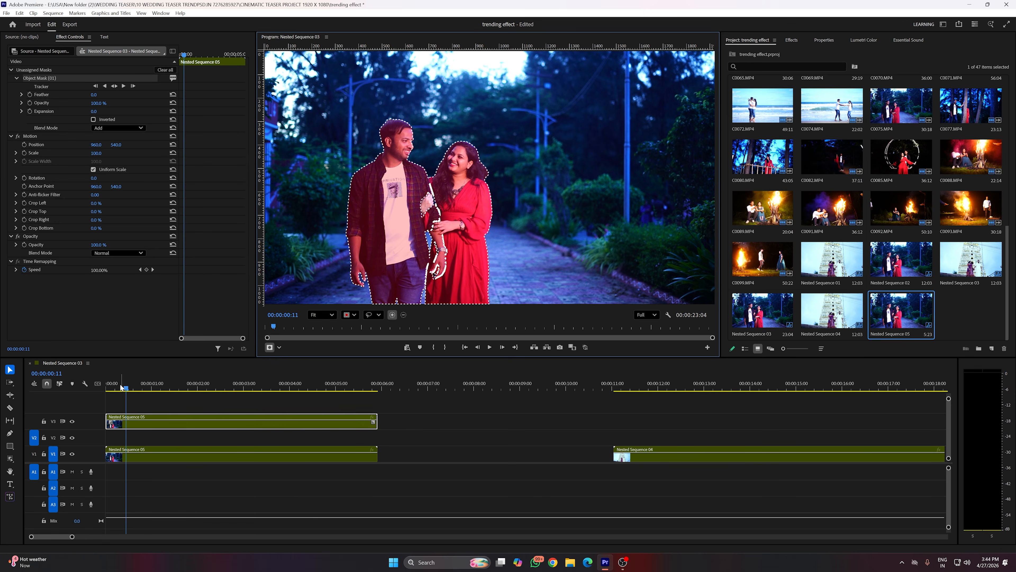
{"action": "key", "text": "ctrl+z"}
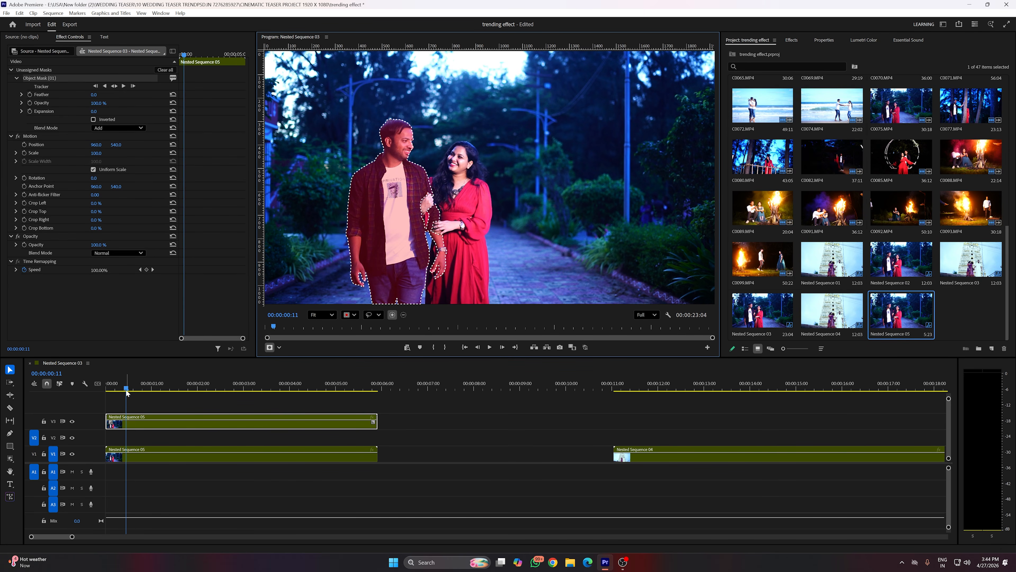
{"action": "key", "text": "ctrl+z"}
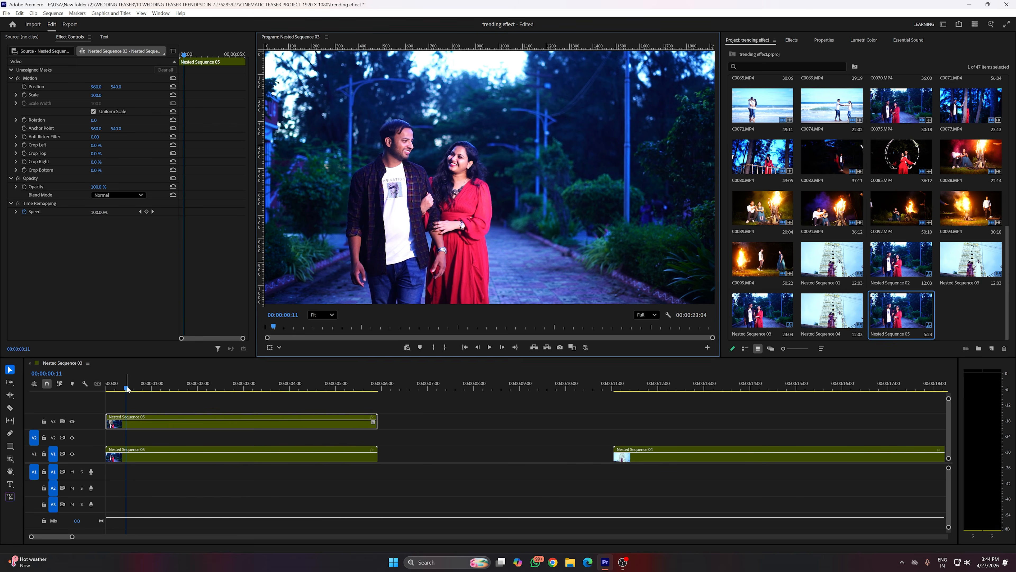
- Select both the man and the woman in the V3 clip with the Object Mask tool at 00:00:00:00
{"action": "left_click_drag", "start_coordinate": [128, 388], "coordinate": [105, 392]}
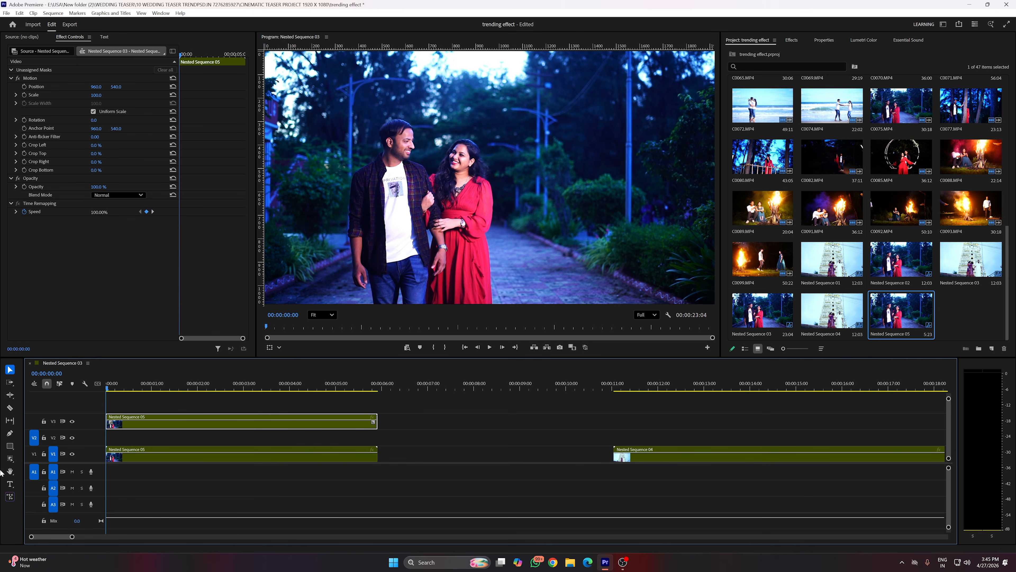
{"action": "left_click", "coordinate": [10, 459]}
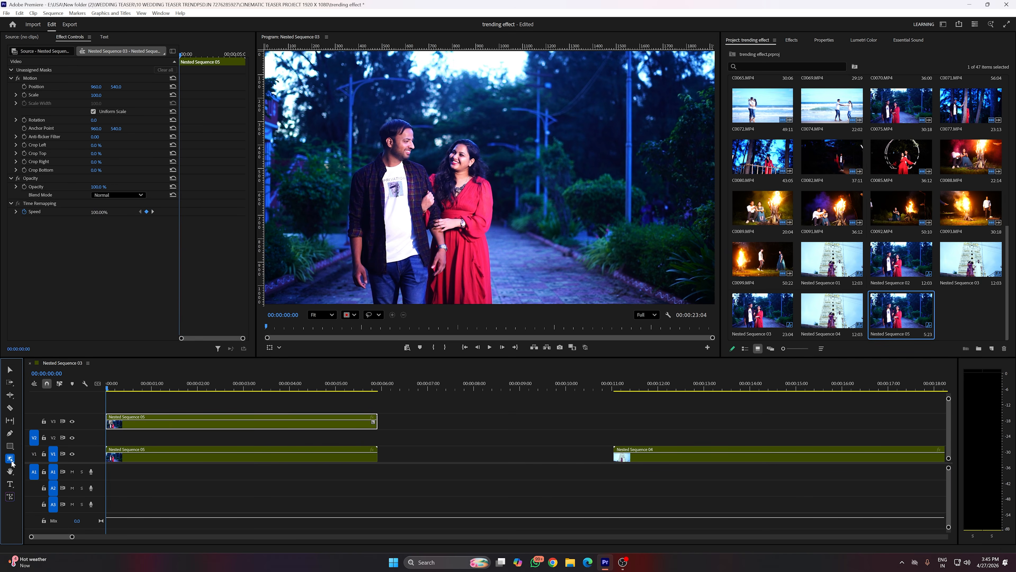
{"action": "left_click", "coordinate": [416, 246]}
{"action": "left_click", "coordinate": [460, 216]}
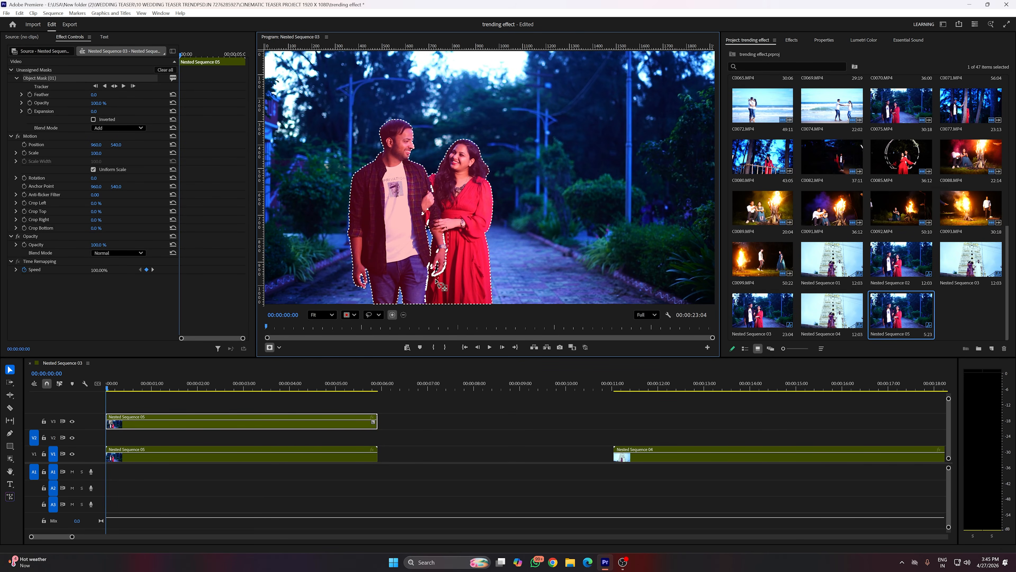
- Refine the couple's object mask around the man's hand and the gap between their arms
{"action": "mouse_move", "coordinate": [450, 255]}
{"action": "left_mouse_down"}
{"action": "mouse_move", "coordinate": [428, 279]}
{"action": "mouse_move", "coordinate": [428, 264]}
{"action": "mouse_move", "coordinate": [454, 244]}
{"action": "mouse_move", "coordinate": [448, 273]}
{"action": "mouse_move", "coordinate": [426, 282]}
{"action": "mouse_move", "coordinate": [426, 265]}
{"action": "mouse_move", "coordinate": [453, 257]}
{"action": "mouse_move", "coordinate": [422, 302]}
{"action": "mouse_move", "coordinate": [419, 283]}
{"action": "mouse_move", "coordinate": [451, 267]}
{"action": "left_mouse_up"}
{"action": "mouse_move", "coordinate": [442, 249]}
{"action": "left_mouse_down"}
{"action": "mouse_move", "coordinate": [445, 227]}
{"action": "mouse_move", "coordinate": [452, 257]}
{"action": "mouse_move", "coordinate": [437, 282]}
{"action": "mouse_move", "coordinate": [436, 260]}
{"action": "mouse_move", "coordinate": [423, 279]}
{"action": "mouse_move", "coordinate": [436, 256]}
{"action": "left_mouse_up"}
{"action": "mouse_move", "coordinate": [443, 257]}
{"action": "left_mouse_down"}
{"action": "mouse_move", "coordinate": [444, 231]}
{"action": "mouse_move", "coordinate": [442, 280]}
{"action": "mouse_move", "coordinate": [437, 258]}
{"action": "left_mouse_up"}
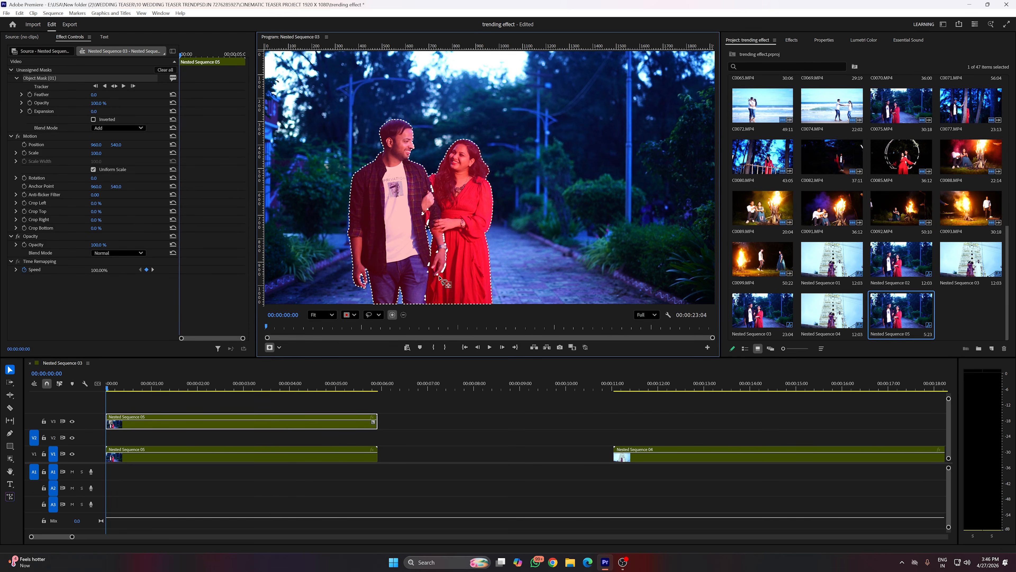
{"action": "left_click_drag", "start_coordinate": [448, 256], "coordinate": [437, 276]}
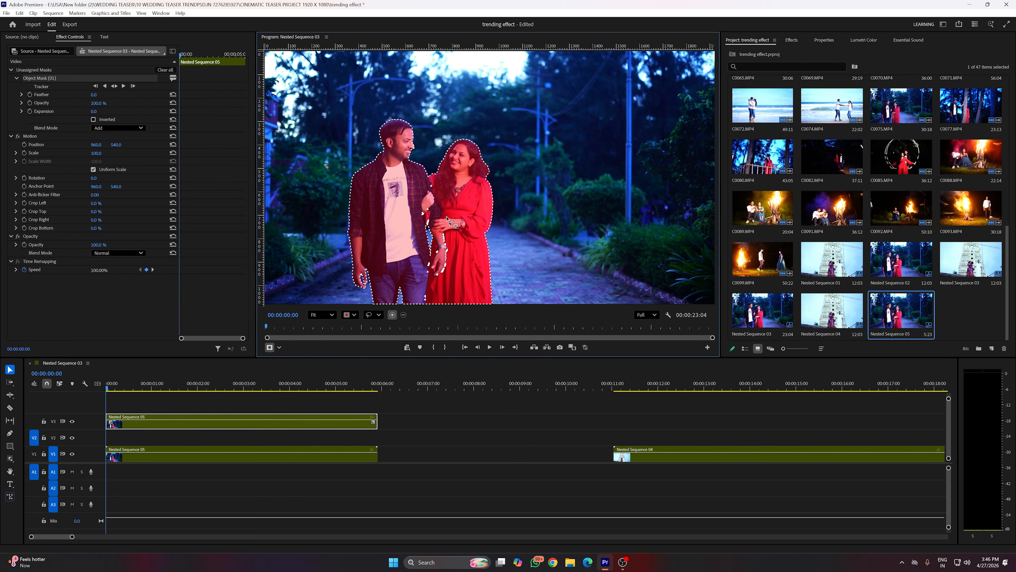
- Track the couple's object mask forward and backward through the V3 clip and change it to an opacity mask
{"action": "left_click", "coordinate": [124, 86]}
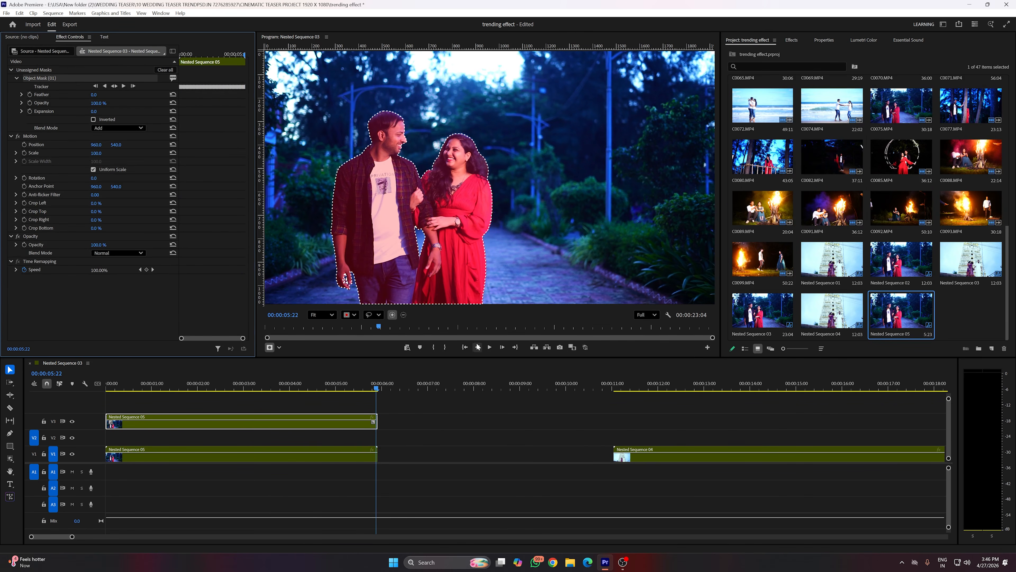
{"action": "left_click", "coordinate": [105, 86]}
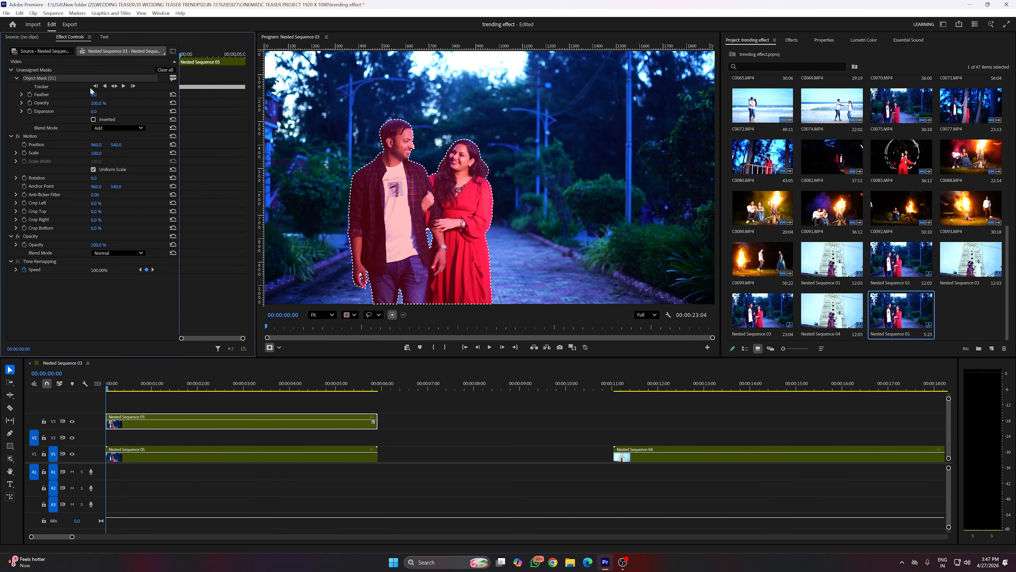
{"action": "right_click", "coordinate": [53, 79]}
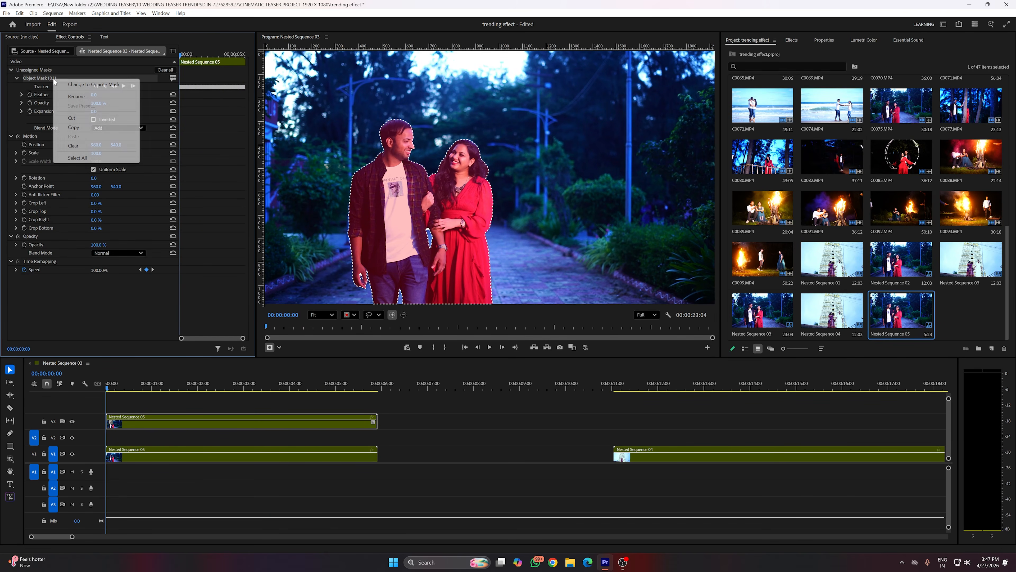
{"action": "left_click", "coordinate": [86, 85]}
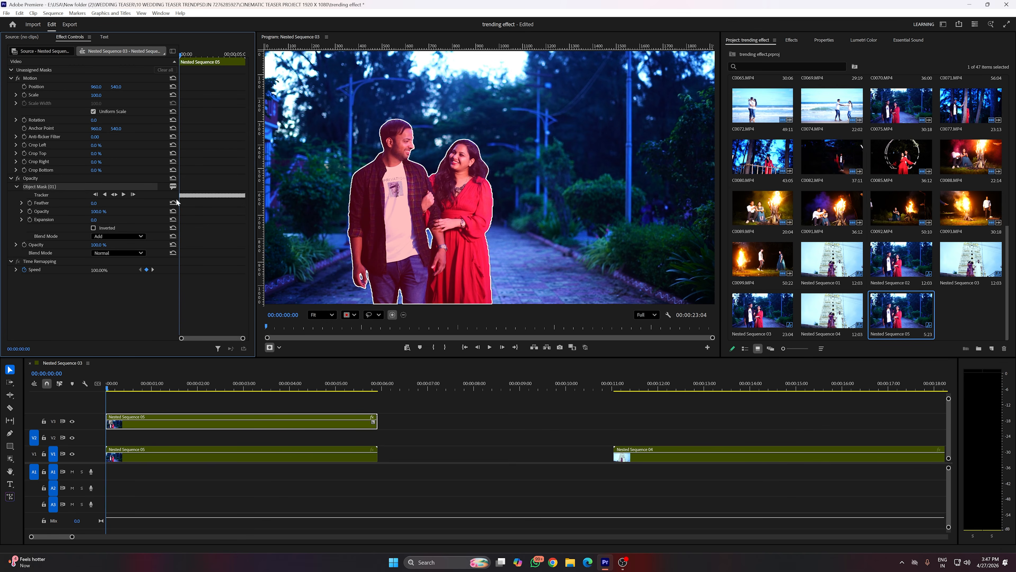
- Hide track V1 and set the couple's object mask feather to 3.0
{"action": "left_click", "coordinate": [72, 453]}
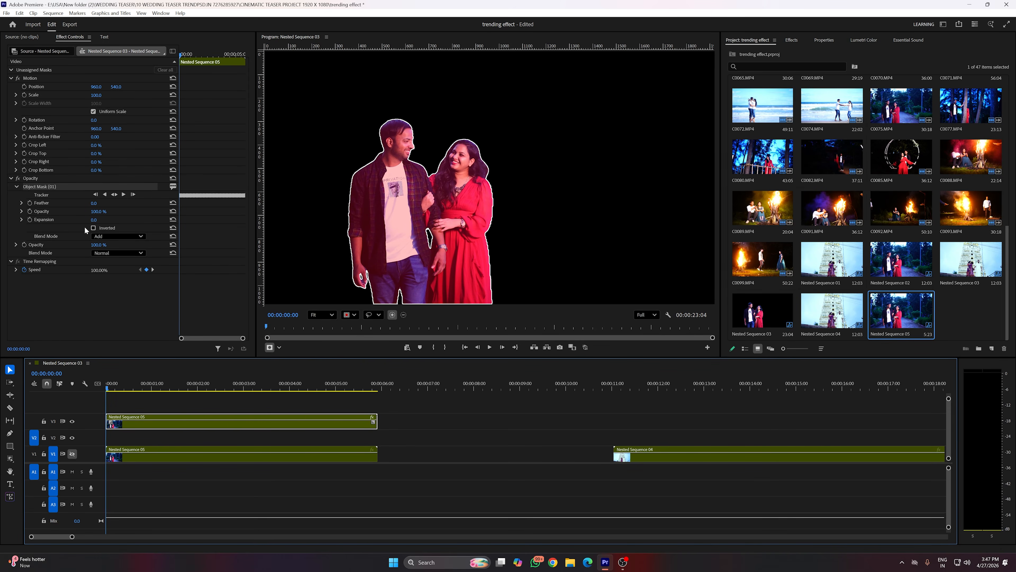
{"action": "left_click", "coordinate": [91, 205]}
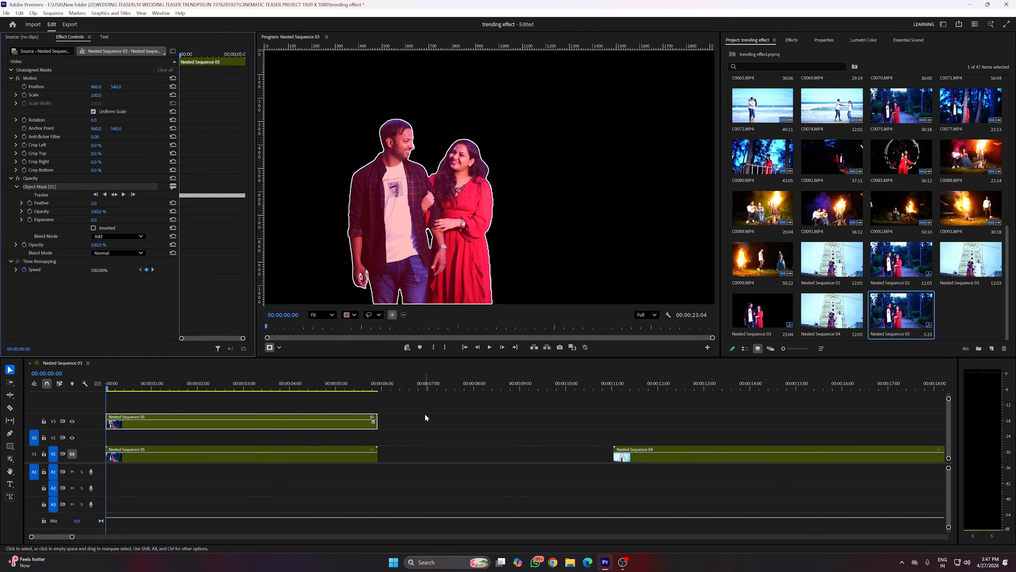
- Move Nested Sequence 04 to the start of V2 and trim the clips on V1, V2 and V3 to end at 00:00:02:06
{"action": "left_click_drag", "start_coordinate": [645, 456], "coordinate": [143, 439]}
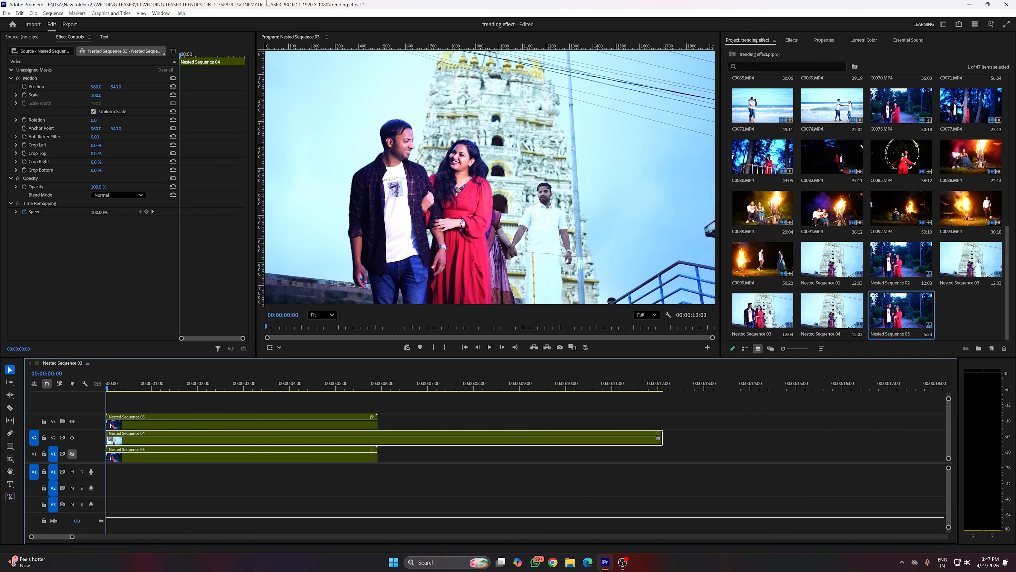
{"action": "left_click_drag", "start_coordinate": [108, 389], "coordinate": [208, 378]}
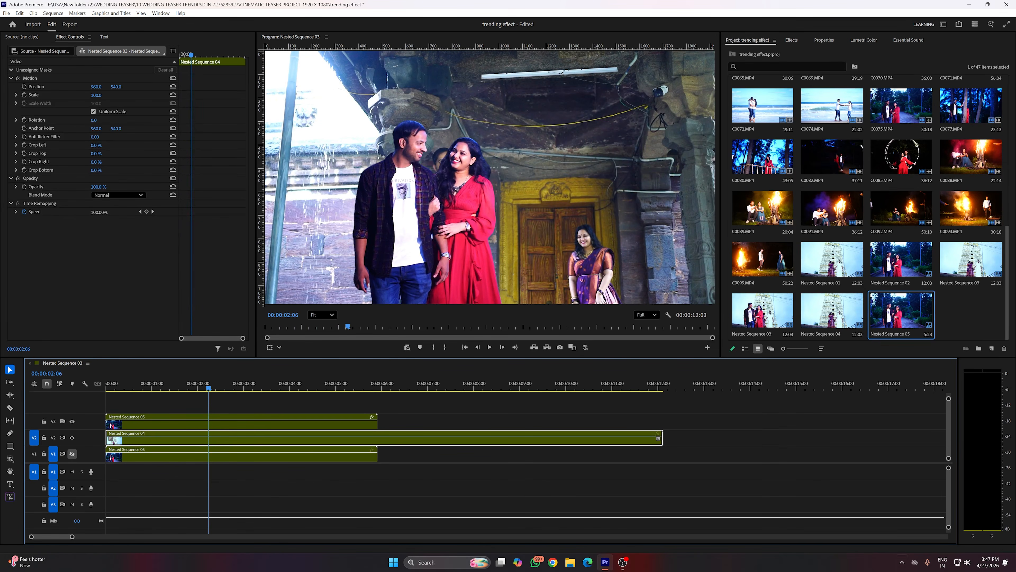
{"action": "left_click_drag", "start_coordinate": [661, 437], "coordinate": [208, 435]}
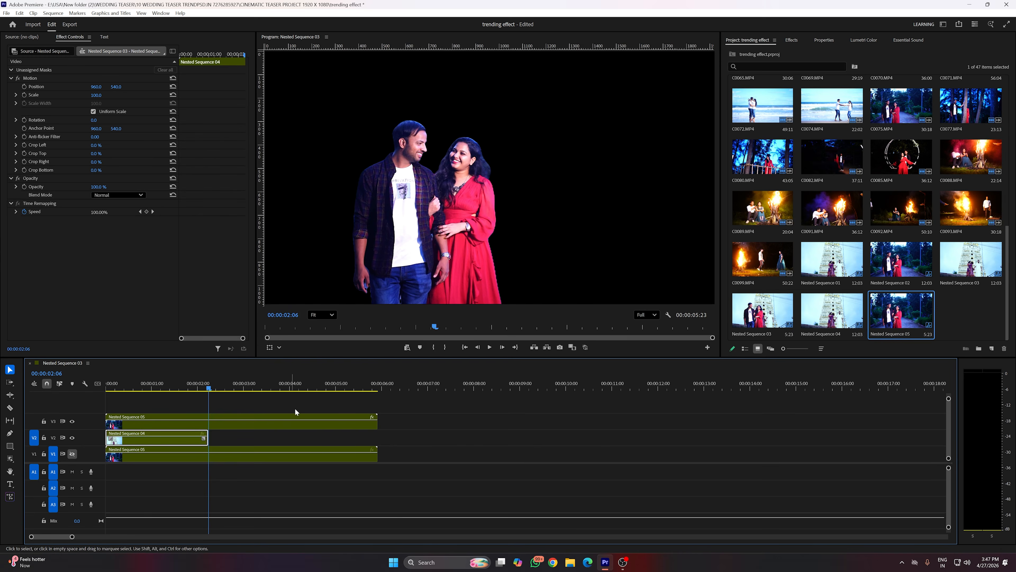
{"action": "left_click_drag", "start_coordinate": [221, 425], "coordinate": [208, 425]}
{"action": "left_click_drag", "start_coordinate": [376, 455], "coordinate": [208, 464]}
- Draw a hairline rectangle mask across the full frame width on the V2 clip at 00:00:00:00 and change it to an opacity mask
{"action": "left_click", "coordinate": [208, 388]}
{"action": "left_click_drag", "start_coordinate": [207, 387], "coordinate": [103, 399]}
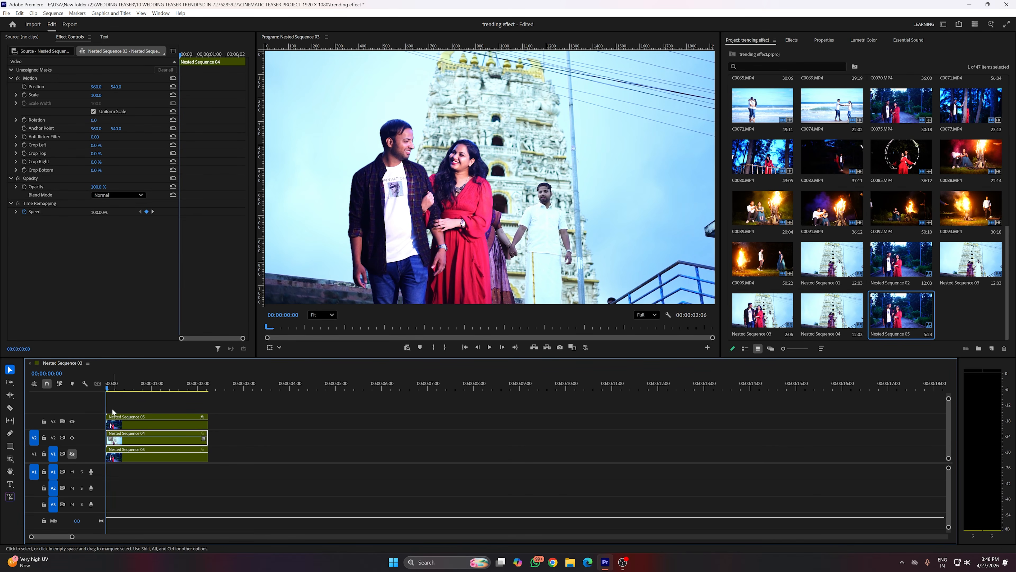
{"action": "left_click_drag", "start_coordinate": [113, 385], "coordinate": [141, 384]}
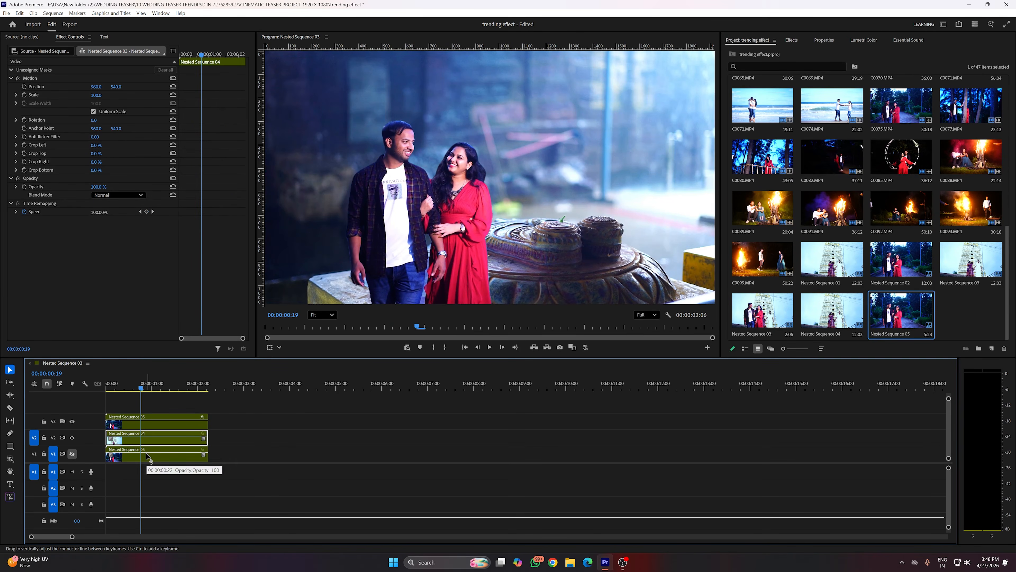
{"action": "left_click_drag", "start_coordinate": [140, 387], "coordinate": [107, 390]}
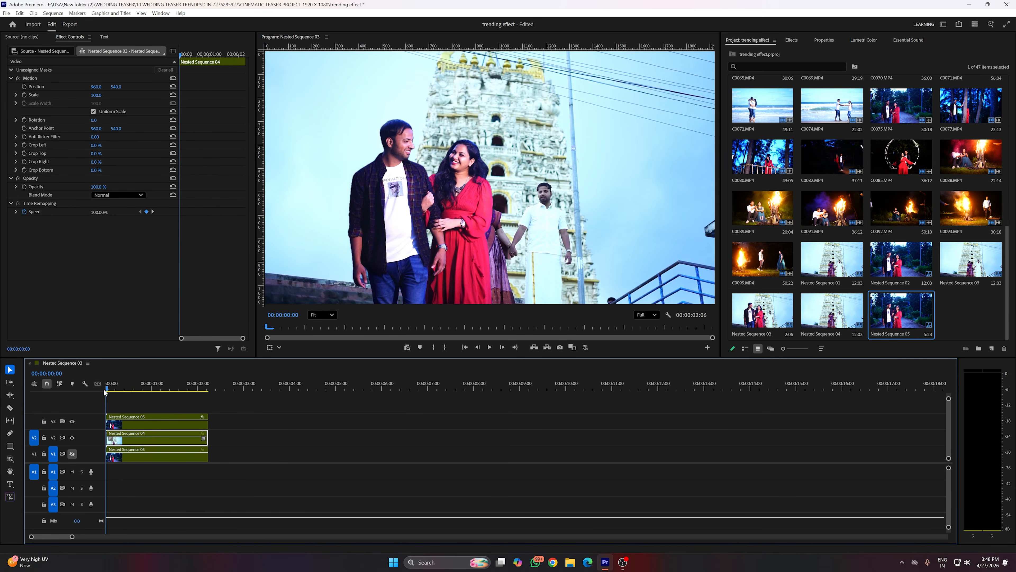
{"action": "left_click", "coordinate": [10, 459]}
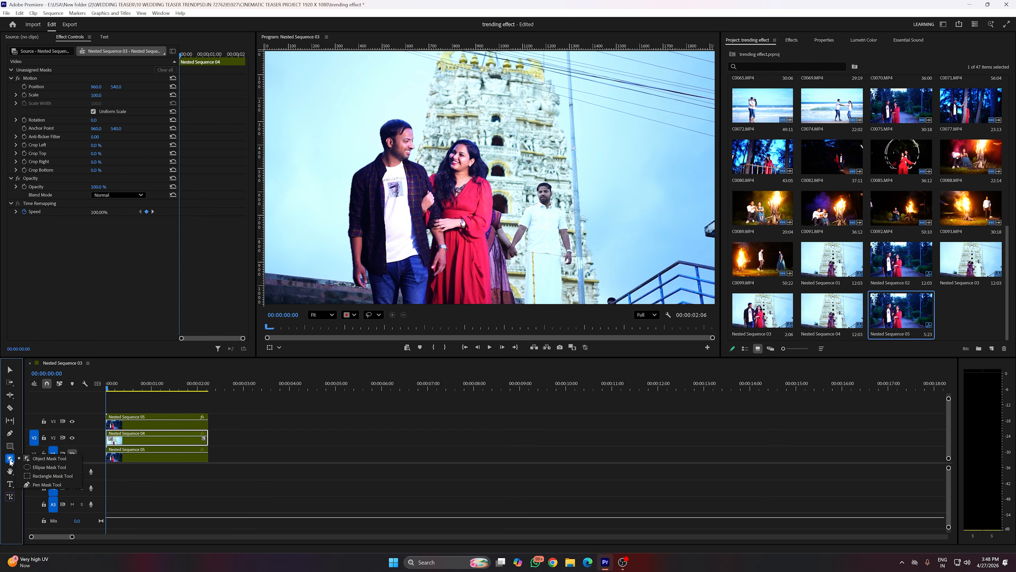
{"action": "left_click", "coordinate": [51, 480]}
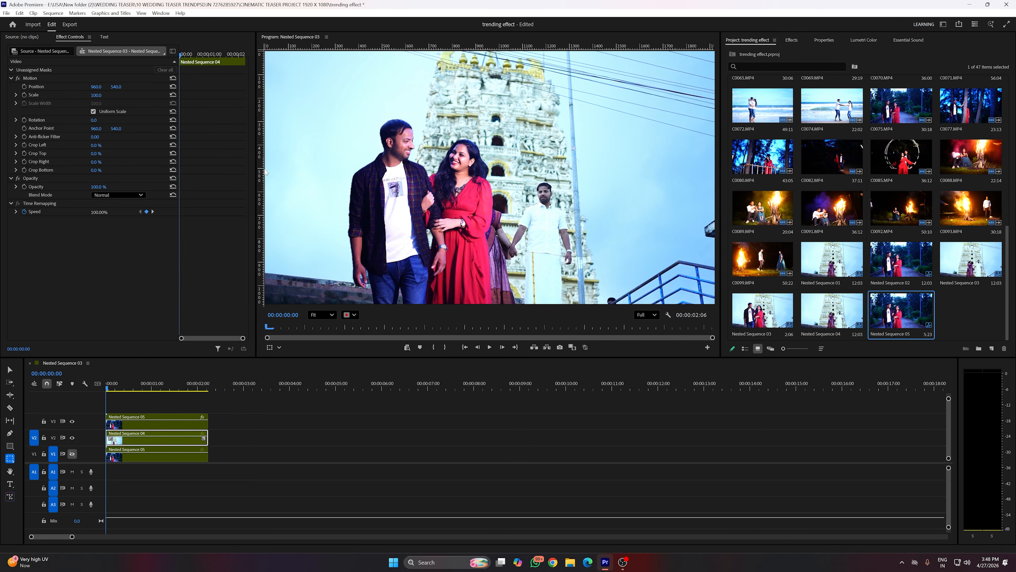
{"action": "left_click_drag", "start_coordinate": [266, 169], "coordinate": [719, 168]}
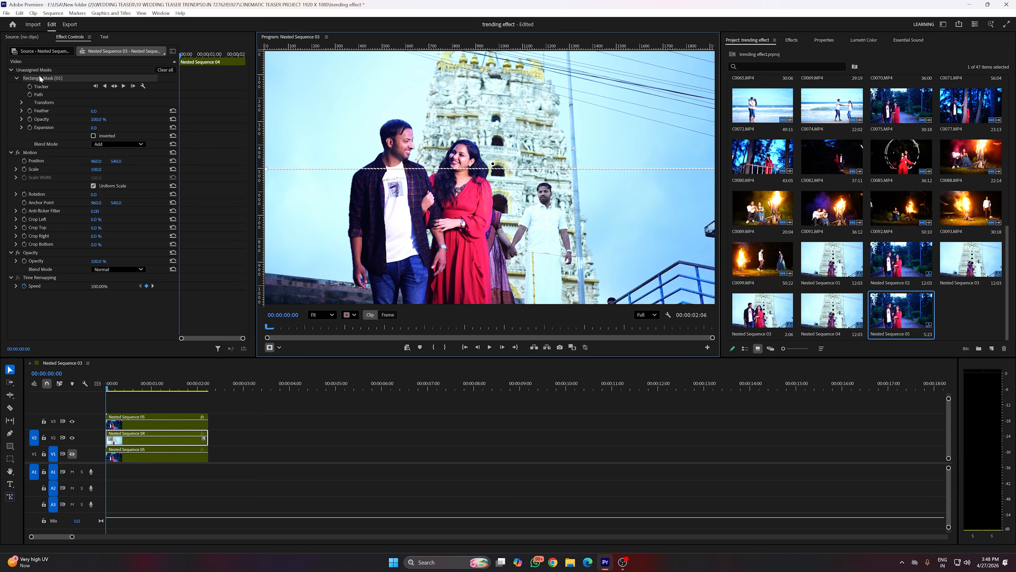
{"action": "right_click", "coordinate": [49, 80]}
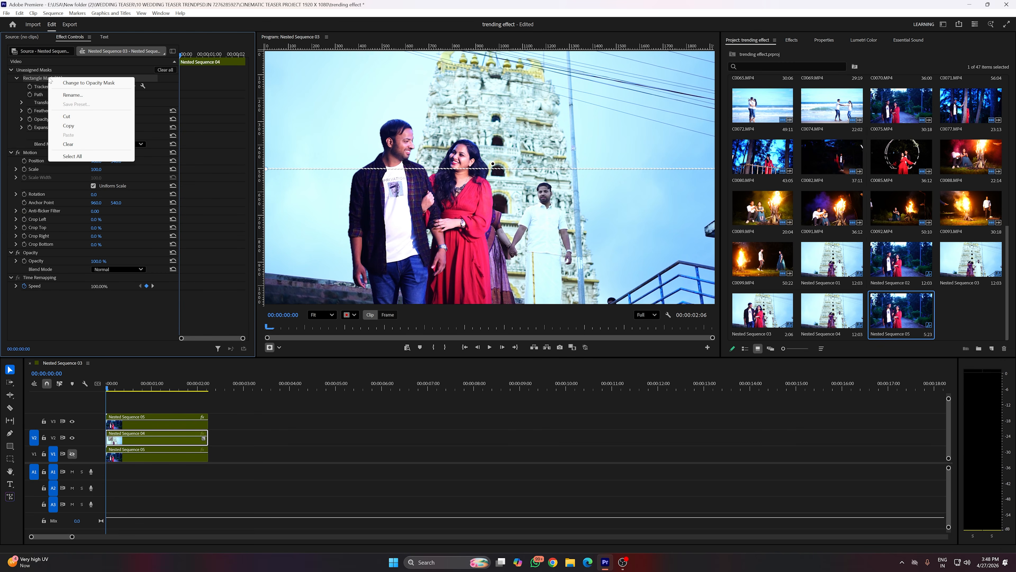
{"action": "left_click", "coordinate": [66, 83]}
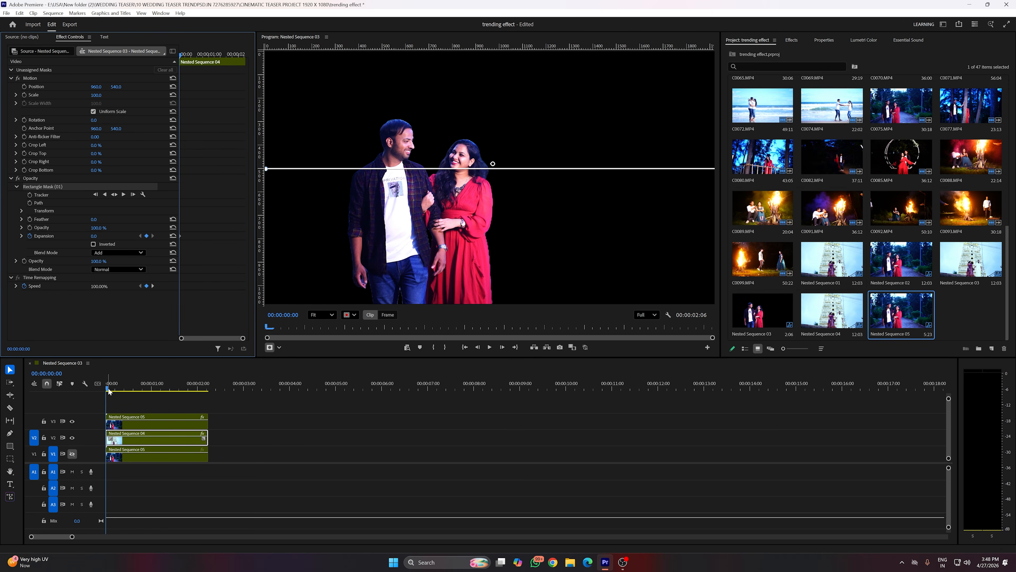
- Keyframe the rectangle mask's expansion to 379.0 at 00:00:01:02 and back to 0.0 at 00:00:02:05
{"action": "left_click_drag", "start_coordinate": [108, 385], "coordinate": [158, 385]}
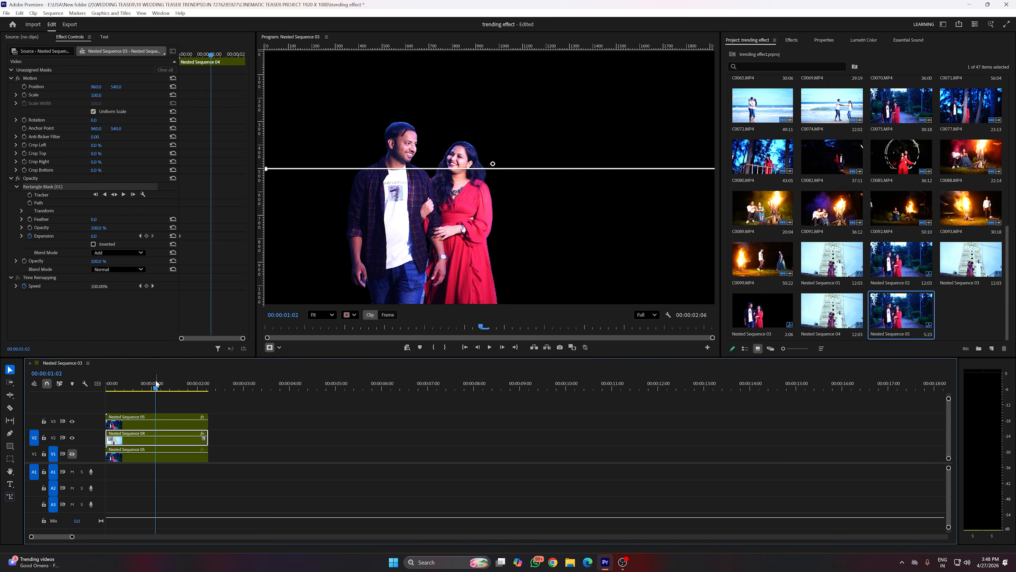
{"action": "left_click_drag", "start_coordinate": [93, 237], "coordinate": [246, 236]}
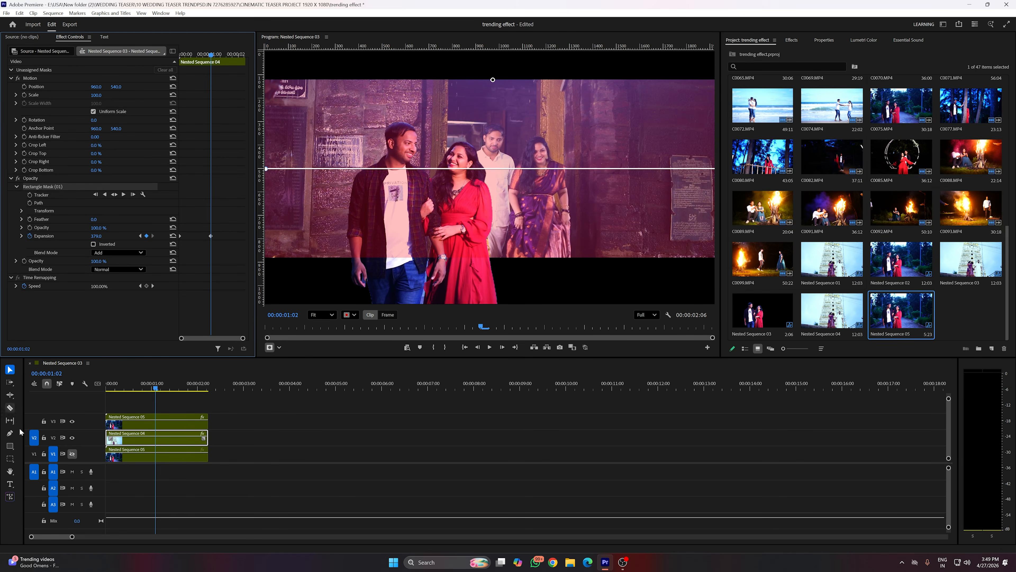
{"action": "left_click_drag", "start_coordinate": [152, 392], "coordinate": [209, 385]}
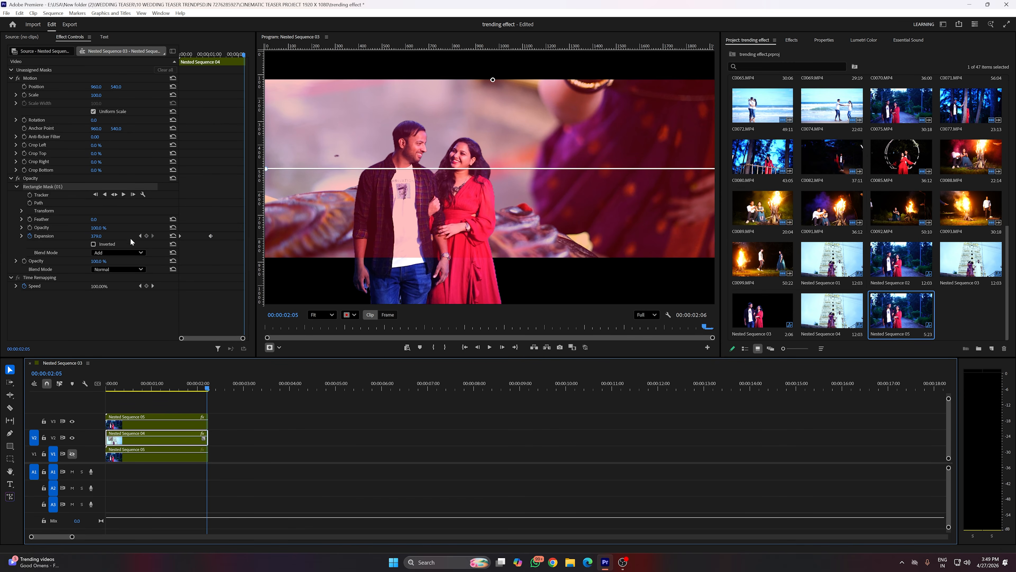
{"action": "left_click", "coordinate": [173, 235]}
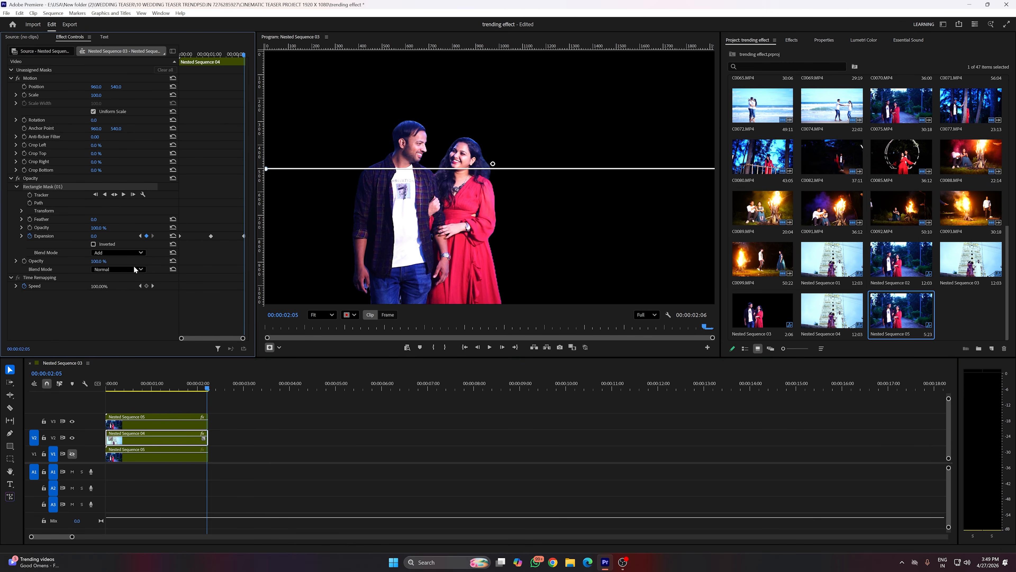
- Show track V1 again and play back the mask animation from near the start
{"action": "left_click", "coordinate": [154, 456]}
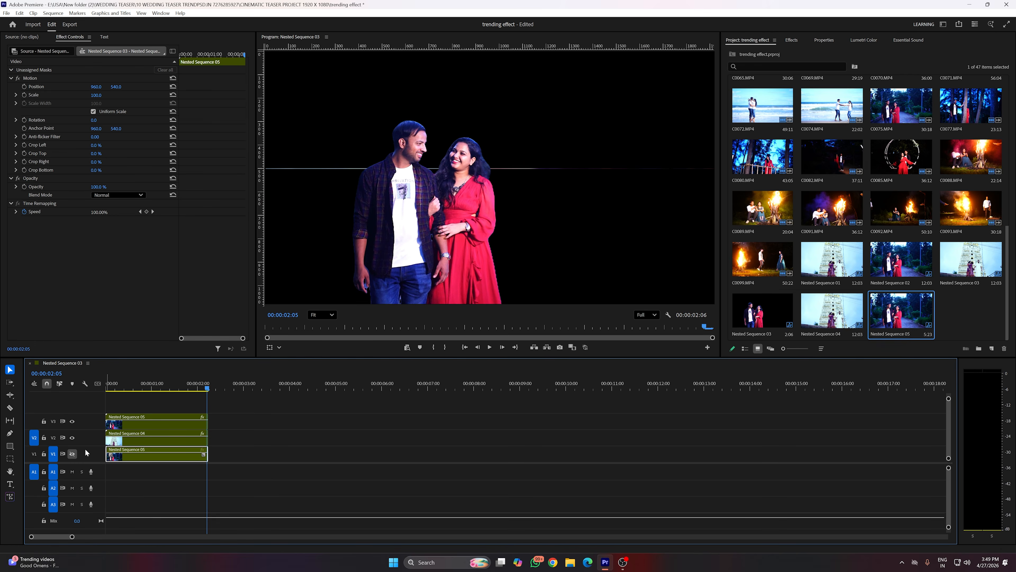
{"action": "left_click", "coordinate": [73, 454]}
{"action": "left_click_drag", "start_coordinate": [160, 388], "coordinate": [113, 390]}
{"action": "key", "text": "space"}
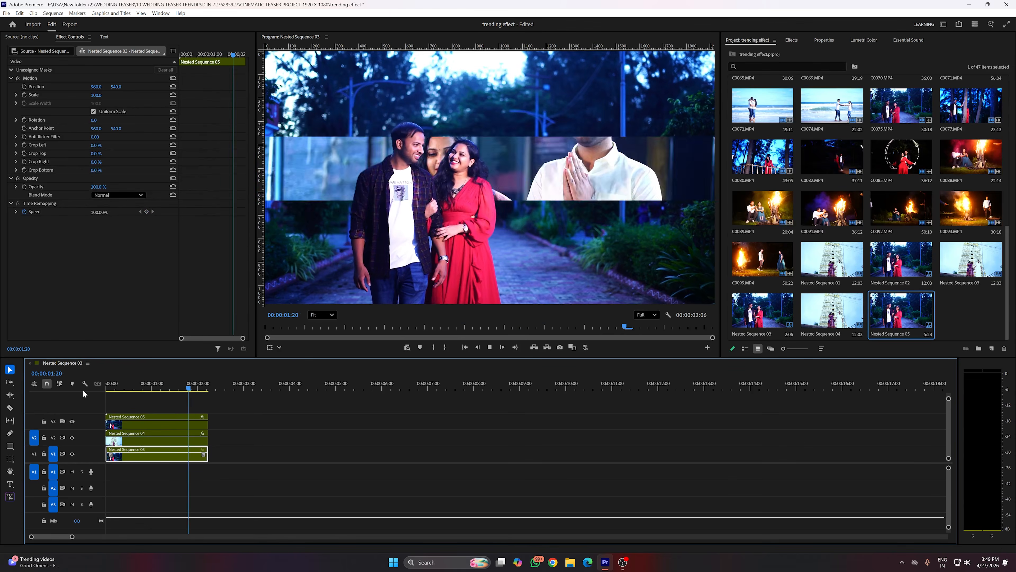
- Apply the Monochrome Faded Film 150 Lumetri preset to Nested Sequence 04 on V2 and play the sequence from the start
{"action": "left_click", "coordinate": [175, 387]}
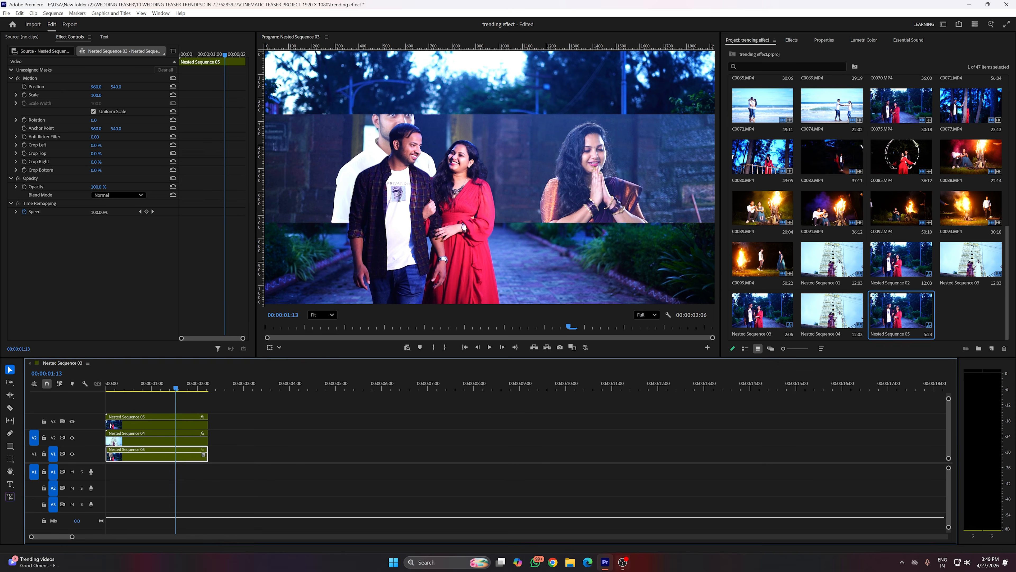
{"action": "left_click", "coordinate": [183, 442]}
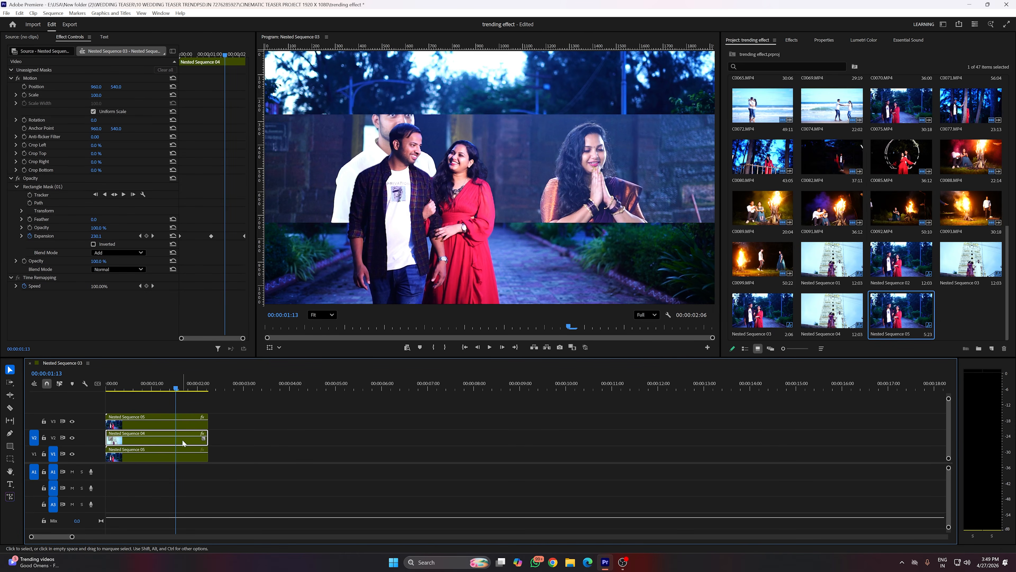
{"action": "left_click", "coordinate": [792, 40]}
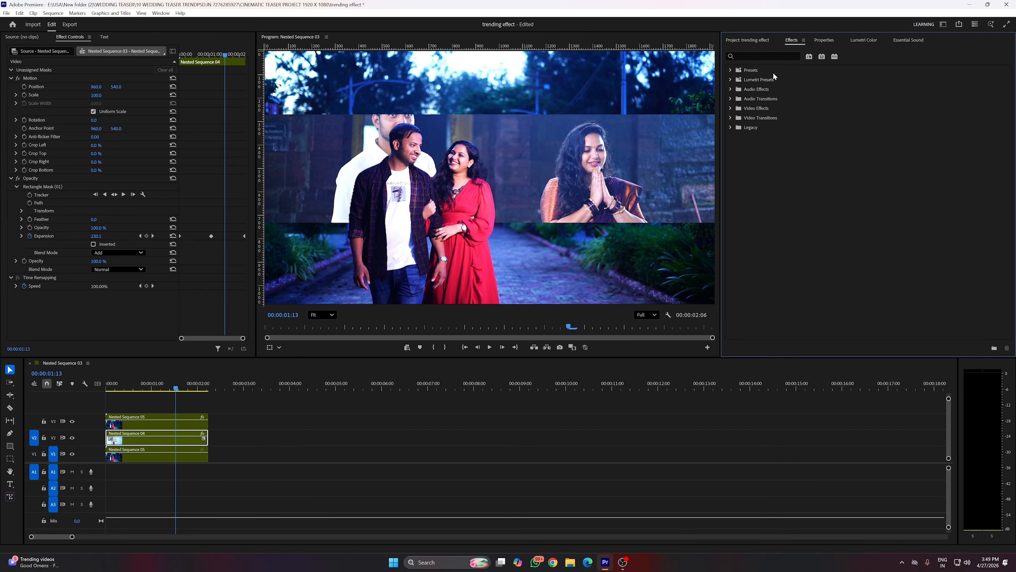
{"action": "left_click", "coordinate": [730, 80]}
{"action": "left_click", "coordinate": [735, 108]}
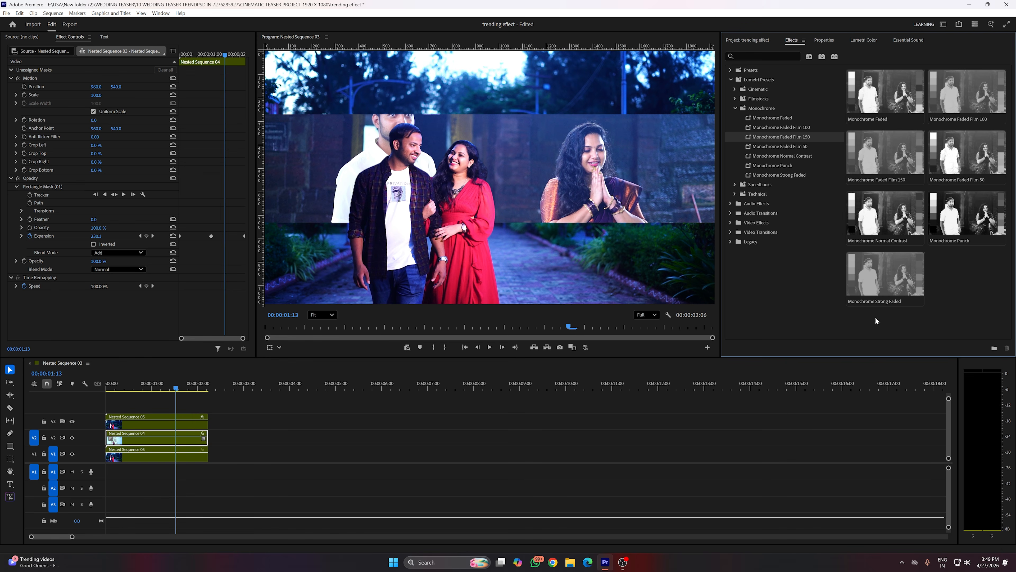
{"action": "left_click", "coordinate": [877, 154]}
{"action": "left_click_drag", "start_coordinate": [344, 367], "coordinate": [155, 434]}
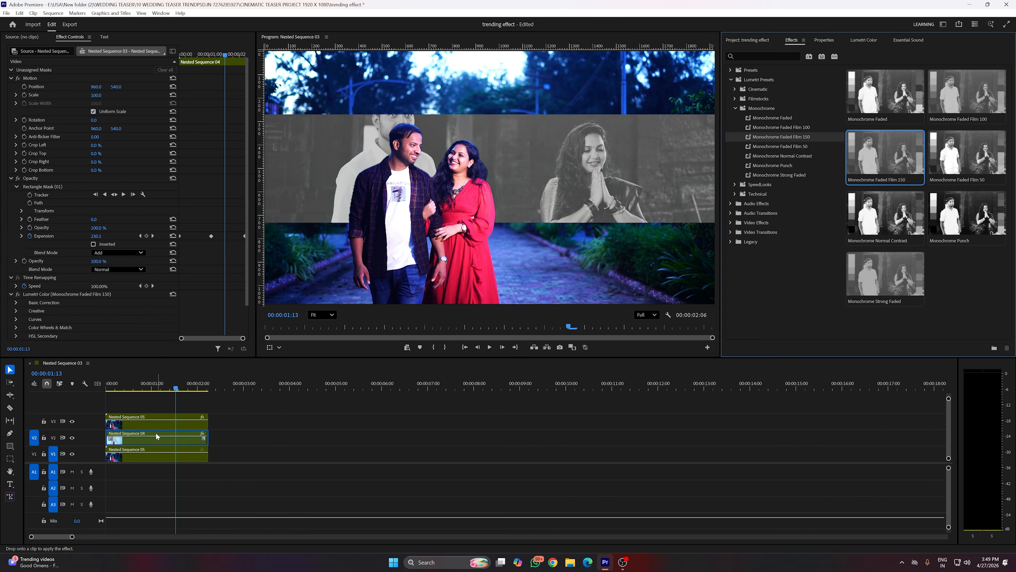
{"action": "left_click_drag", "start_coordinate": [184, 386], "coordinate": [94, 395]}
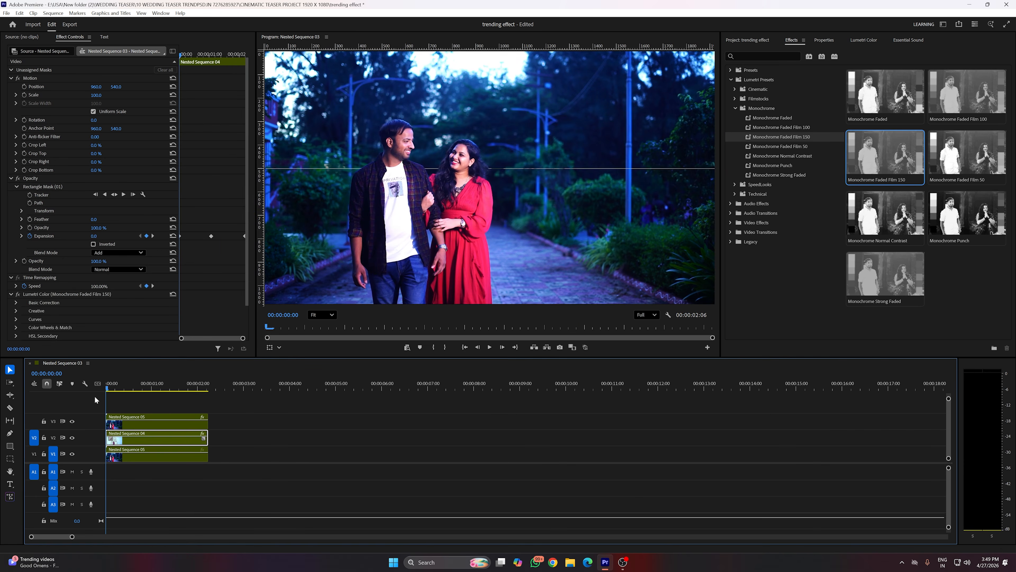
{"action": "key", "text": "space"}
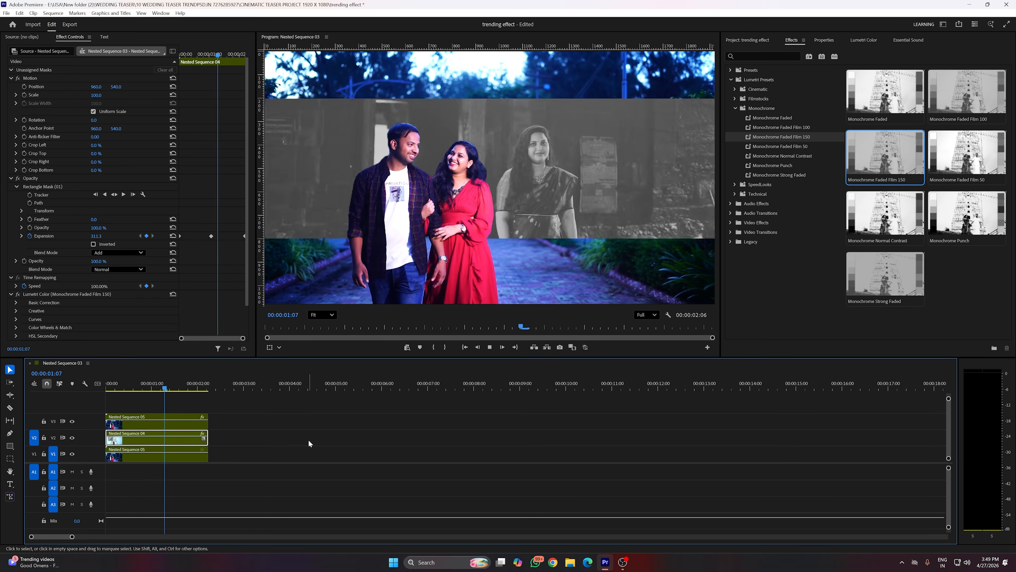
- Review the monochrome mask animation by playing it and scrubbing back toward the beginning
{"action": "key", "text": "space"}
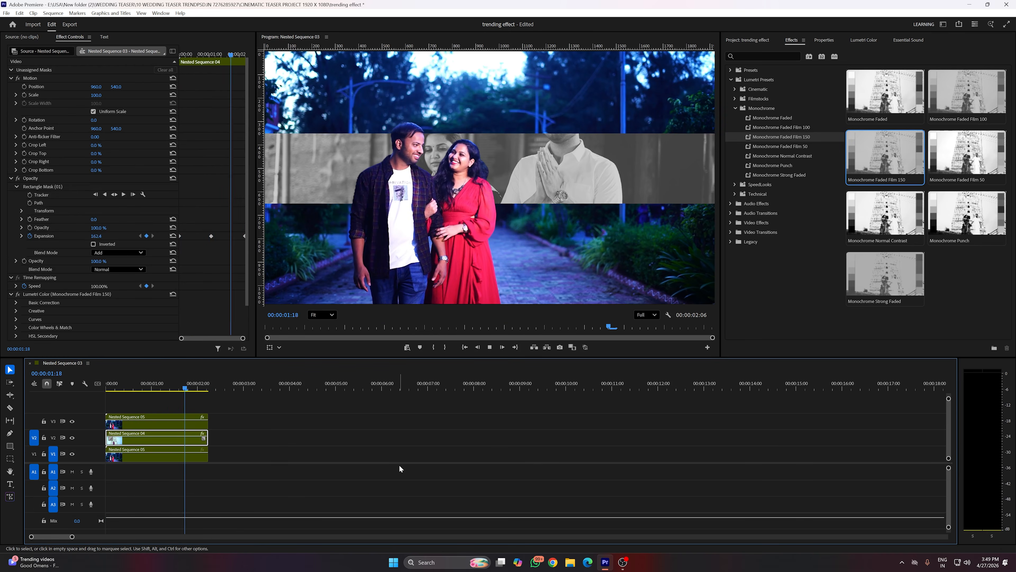
{"action": "key", "text": "space"}
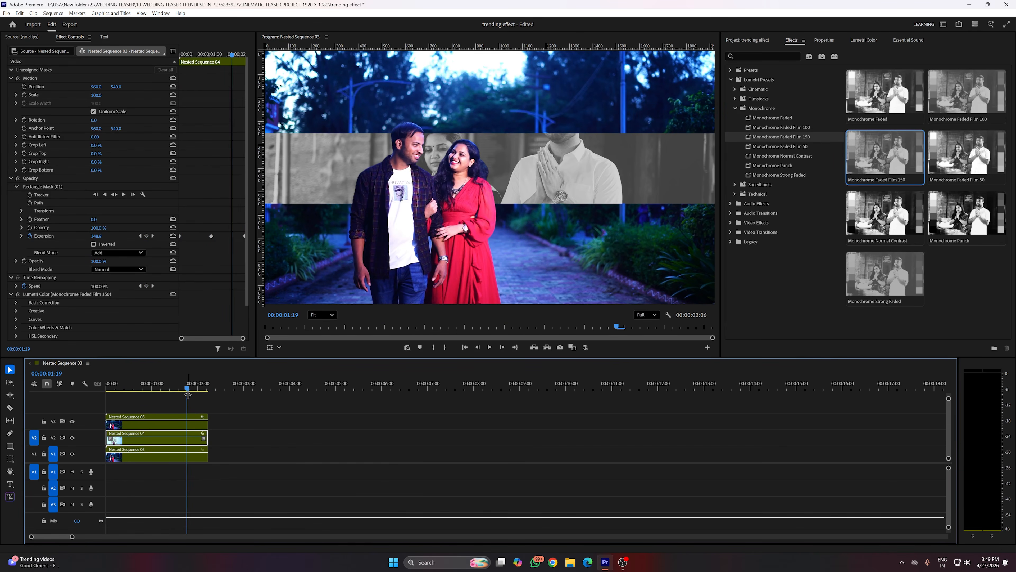
{"action": "left_click_drag", "start_coordinate": [187, 389], "coordinate": [126, 387]}
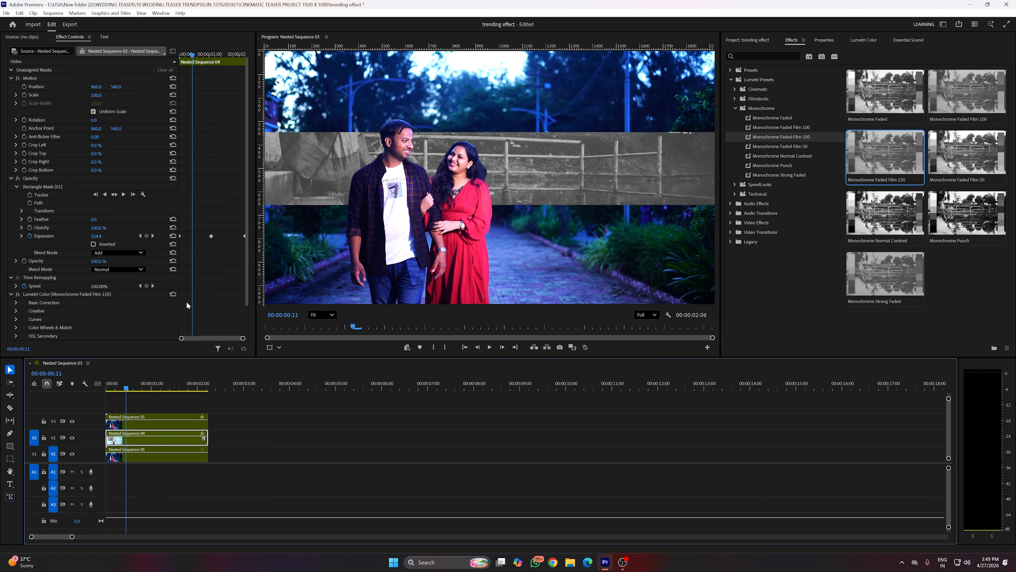
- Keyframe the V2 clip's rotation at 16.0° and scale at 113.0 at 00:00:00:00
{"action": "left_click_drag", "start_coordinate": [118, 389], "coordinate": [99, 388]}
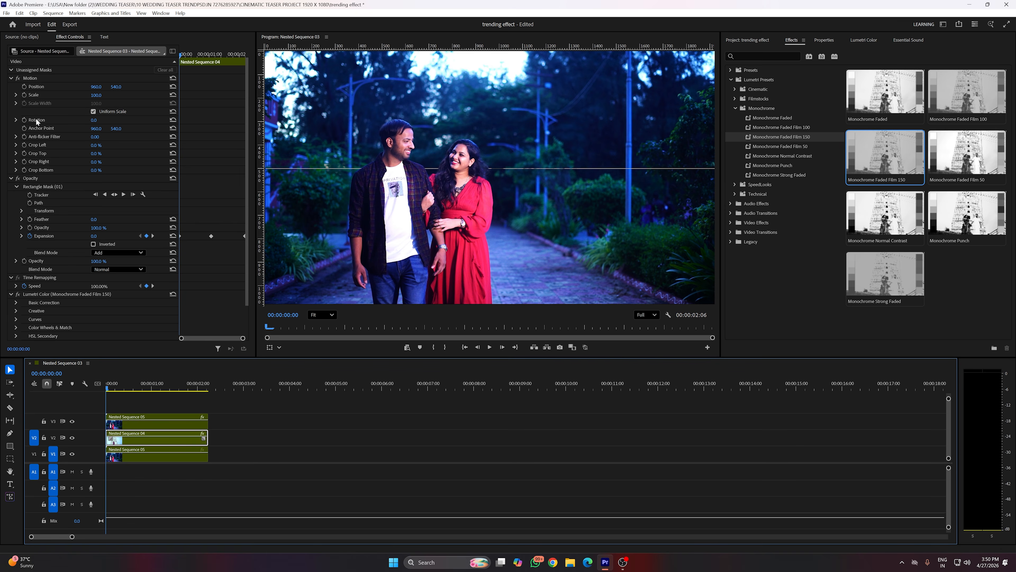
{"action": "left_click", "coordinate": [24, 119]}
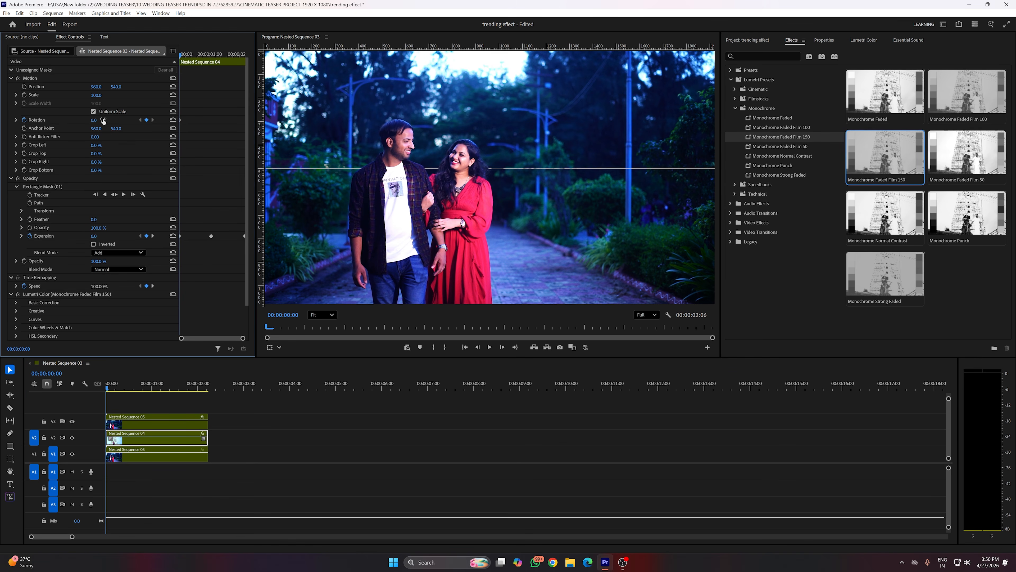
{"action": "left_click_drag", "start_coordinate": [94, 120], "coordinate": [100, 120]}
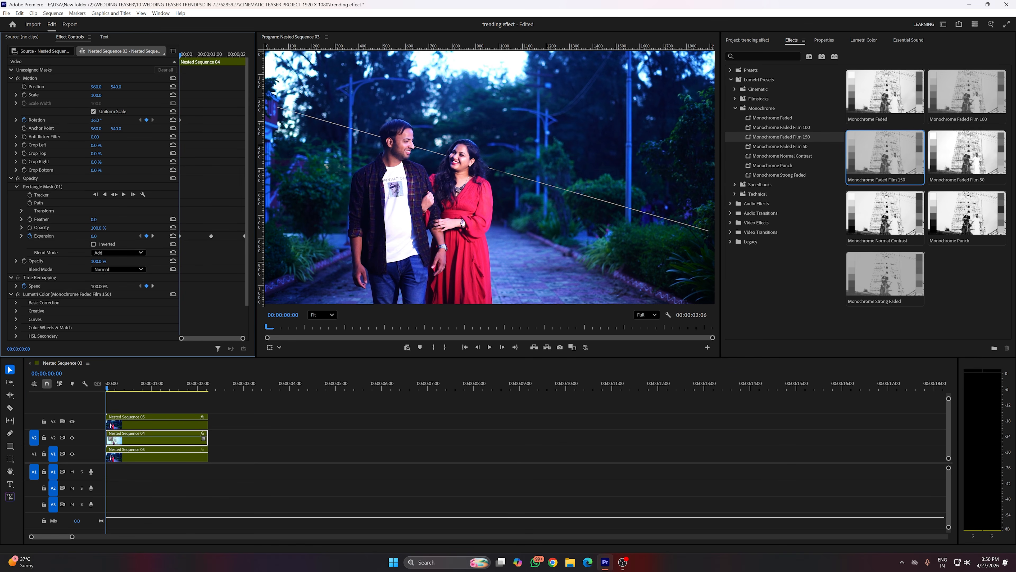
{"action": "left_click", "coordinate": [24, 95]}
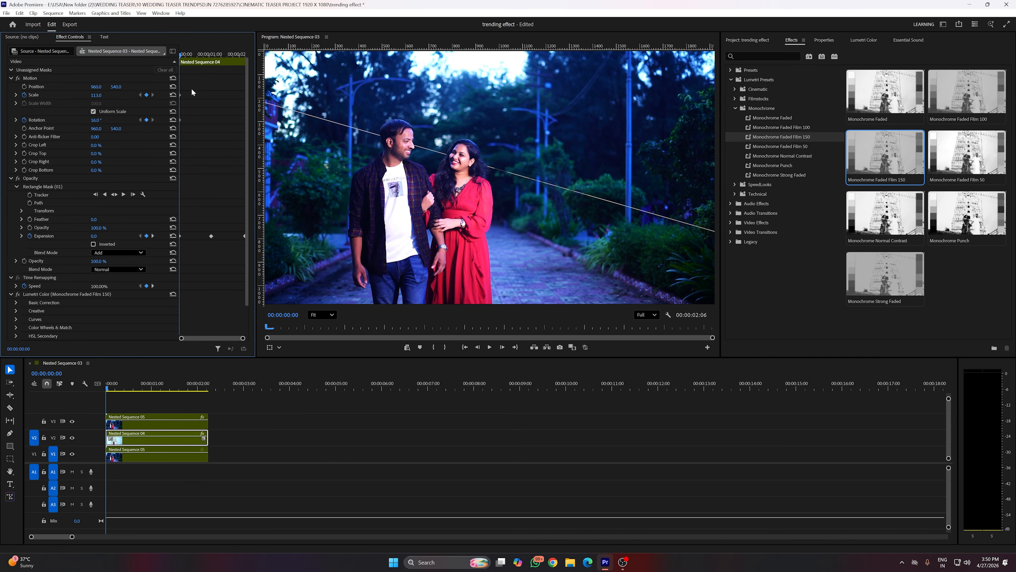
- Keyframe the V2 clip's scale reset to 100.0 at 00:00:01:02 and its rotation reset to 0.0° at 00:00:01:01
{"action": "left_click_drag", "start_coordinate": [182, 55], "coordinate": [212, 55]}
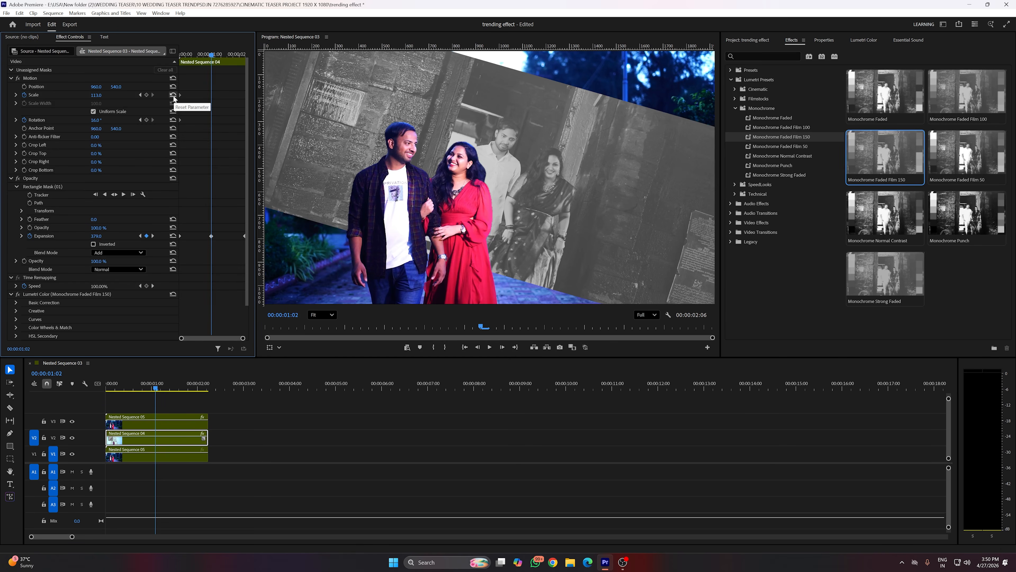
{"action": "left_click", "coordinate": [173, 95]}
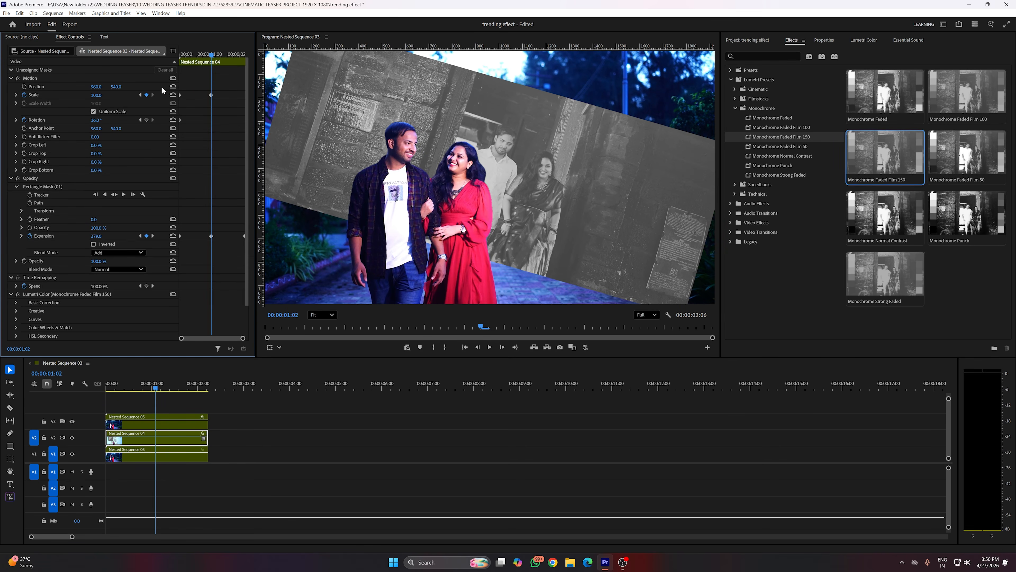
{"action": "mouse_move", "coordinate": [208, 54]}
{"action": "left_mouse_down"}
{"action": "mouse_move", "coordinate": [181, 55]}
{"action": "mouse_move", "coordinate": [229, 55]}
{"action": "mouse_move", "coordinate": [181, 57]}
{"action": "mouse_move", "coordinate": [212, 55]}
{"action": "left_mouse_up"}
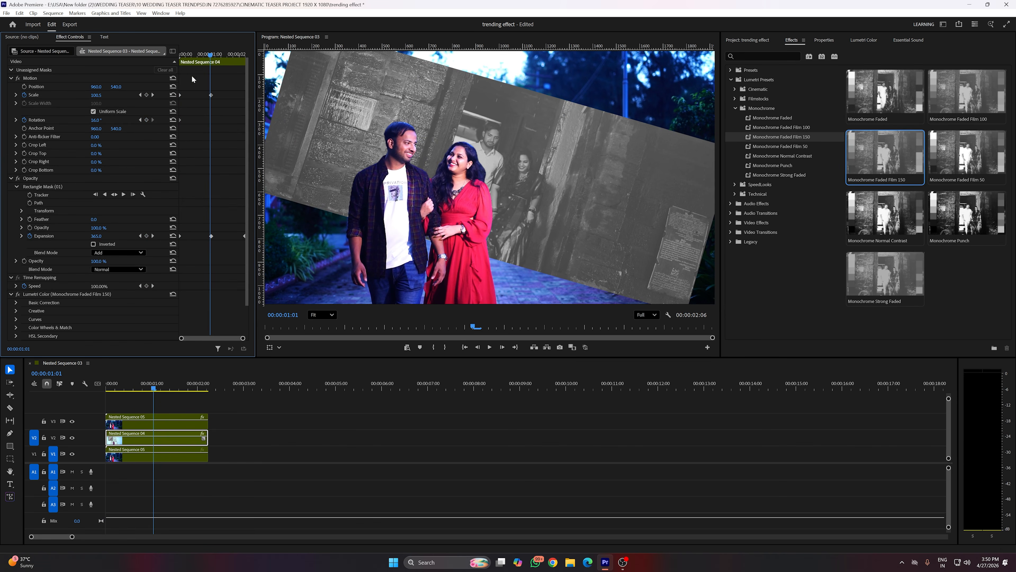
{"action": "left_click", "coordinate": [173, 120]}
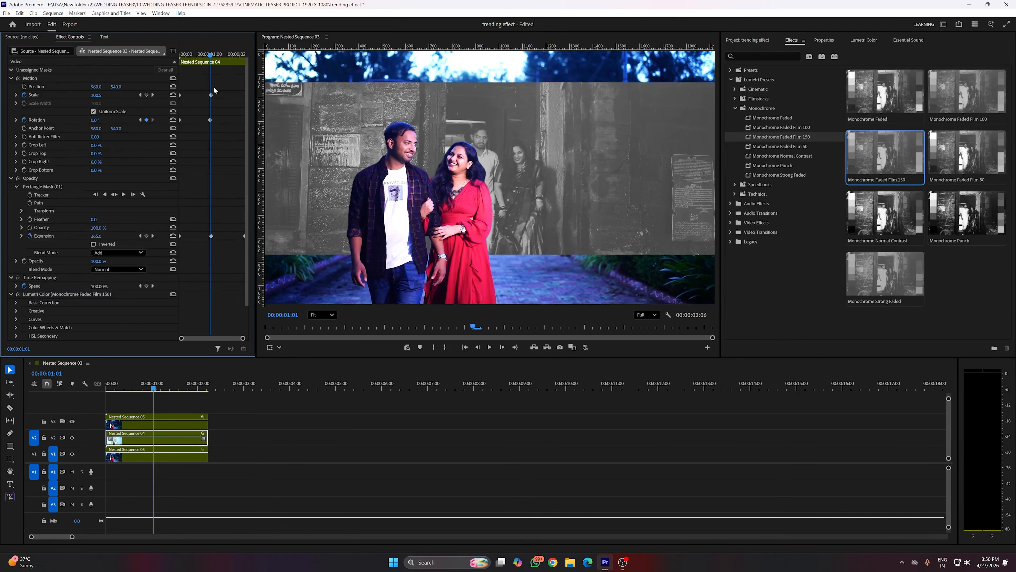
- Play the sequence and scrub back through it to check the rotating and scaling mask animation
{"action": "key", "text": "space"}
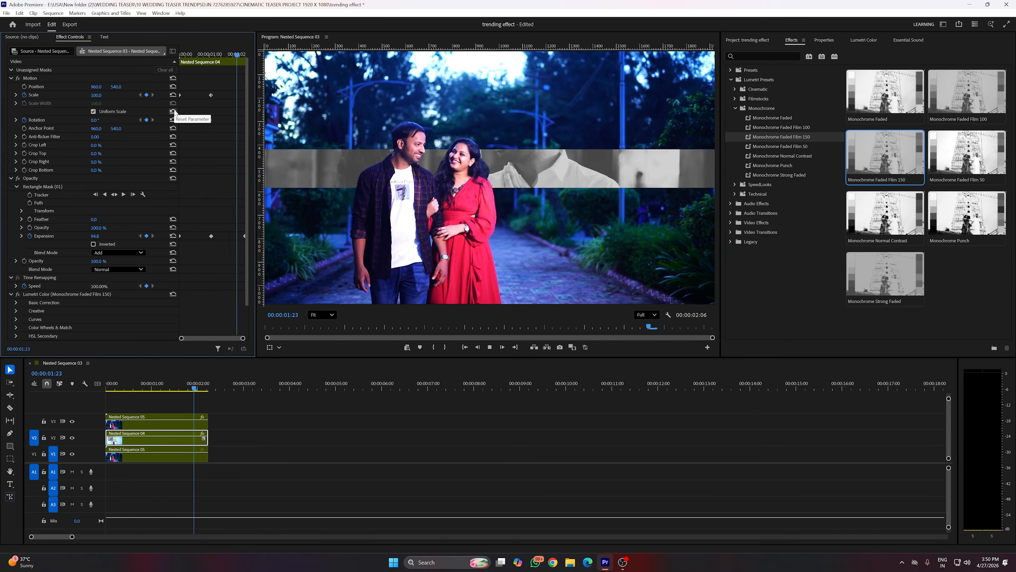
{"action": "left_click", "coordinate": [119, 394]}
{"action": "key", "text": "space"}
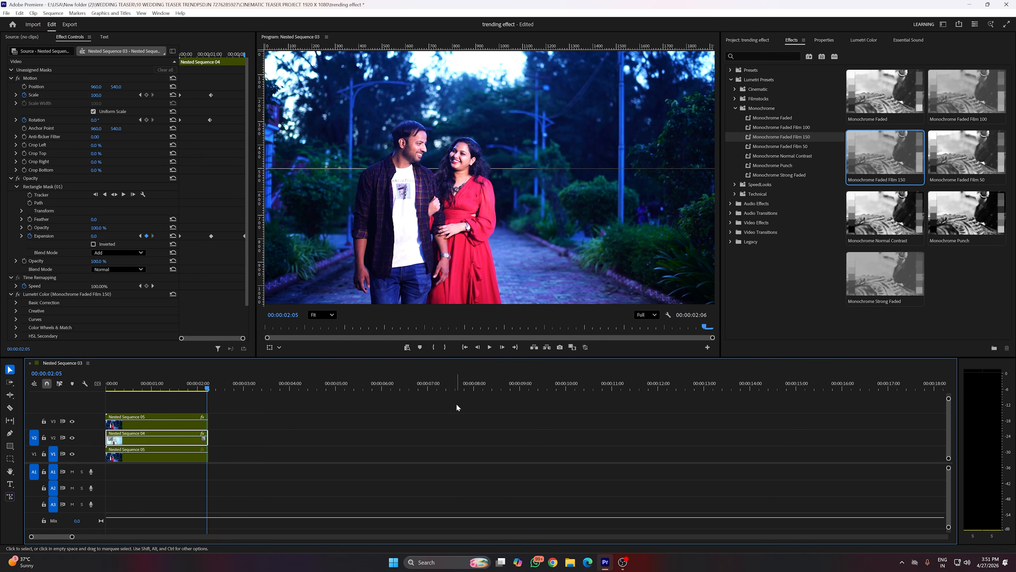
{"action": "left_click_drag", "start_coordinate": [207, 387], "coordinate": [153, 395]}
{"action": "left_click_drag", "start_coordinate": [137, 394], "coordinate": [113, 396]}
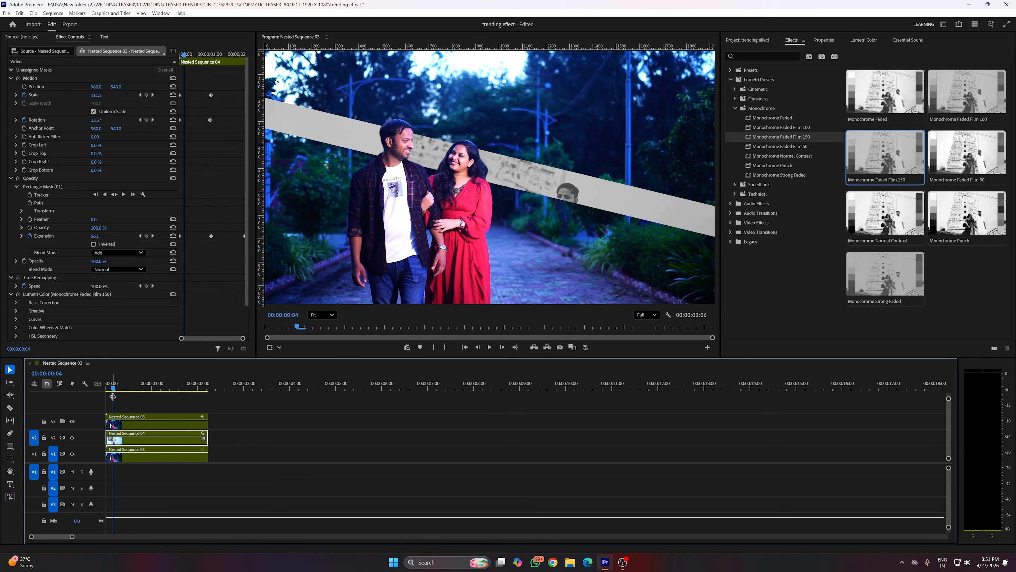